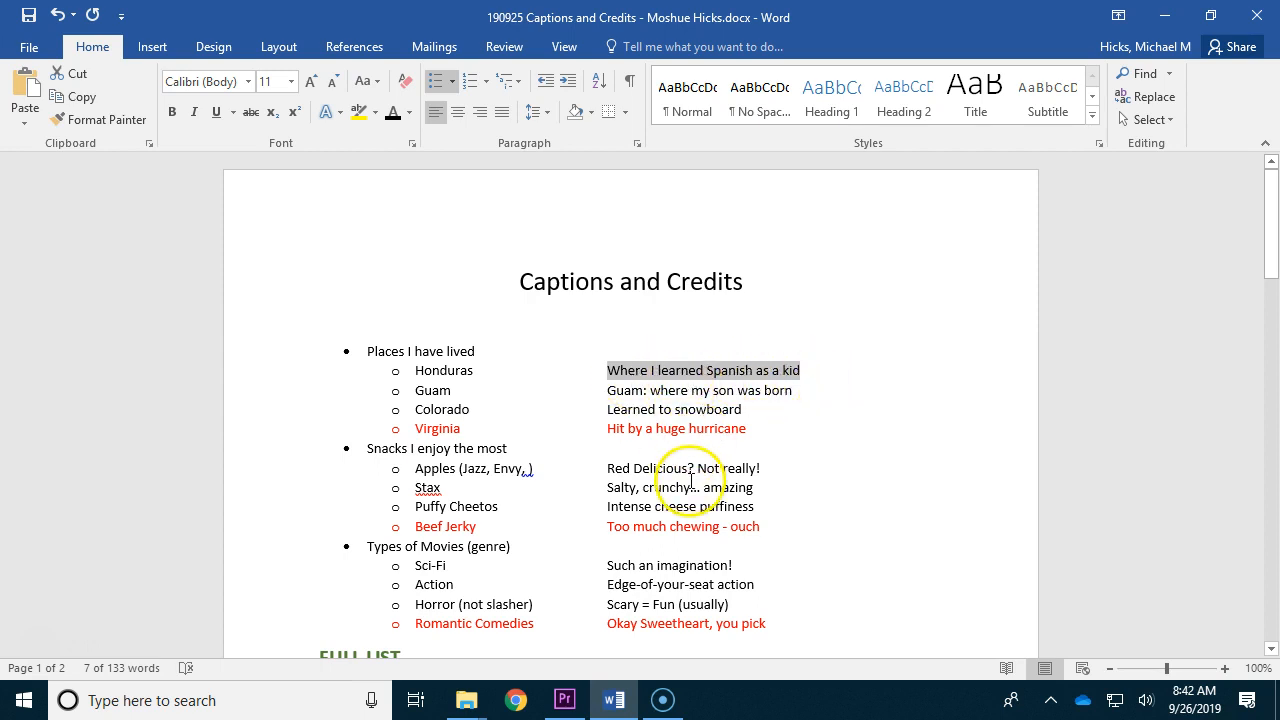
Switch to Premiere Pro and create a new bin named Titles in the project
{"action": "left_click", "coordinate": [565, 700]}
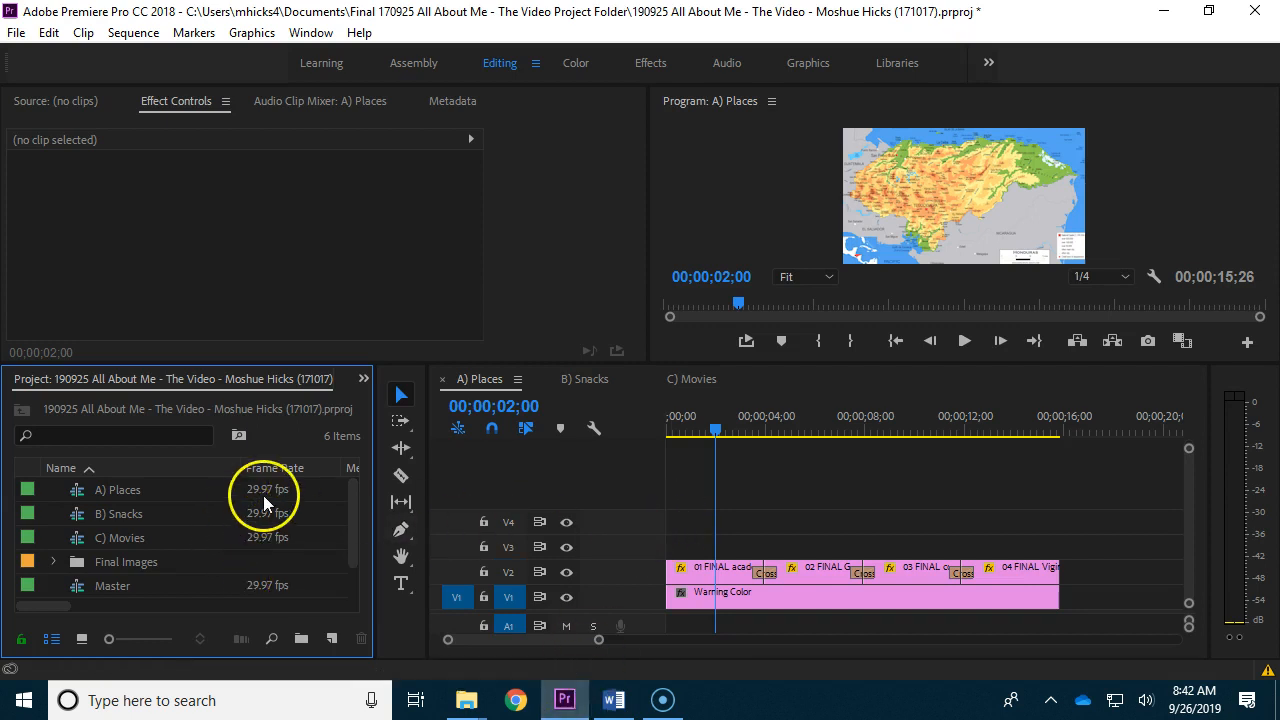
{"action": "left_click_drag", "start_coordinate": [350, 506], "coordinate": [346, 546]}
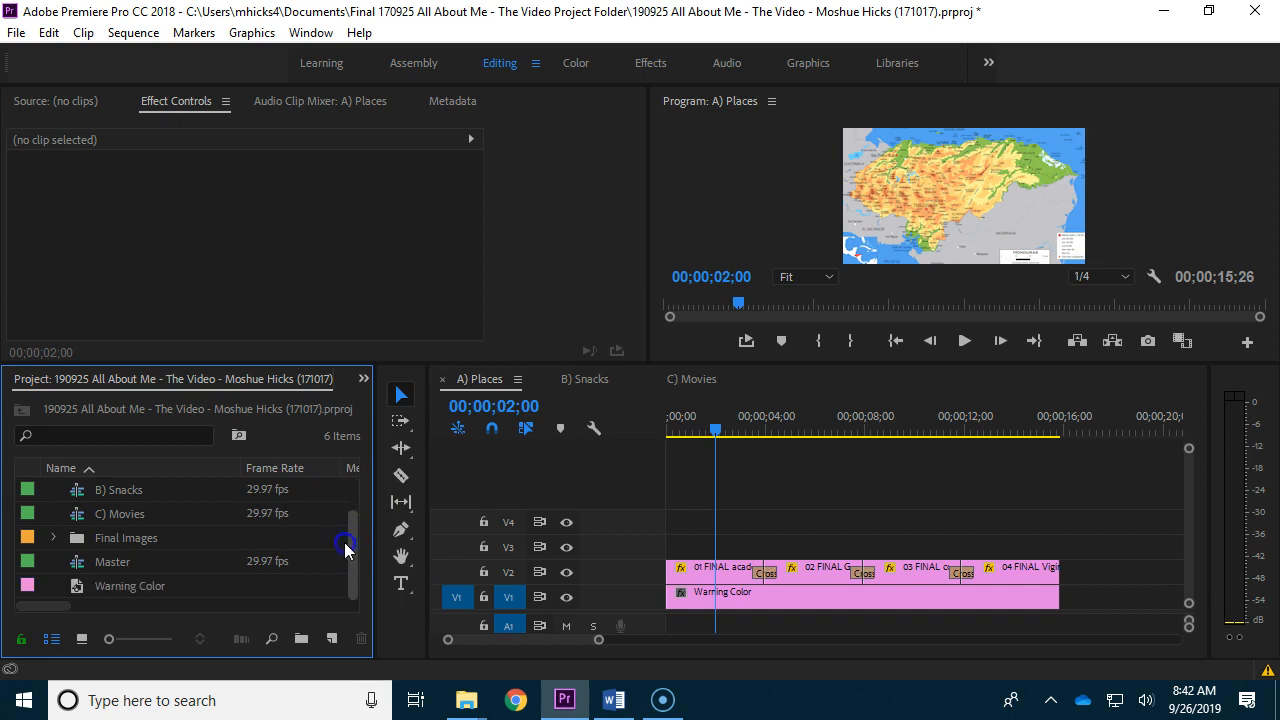
{"action": "left_click", "coordinate": [53, 538]}
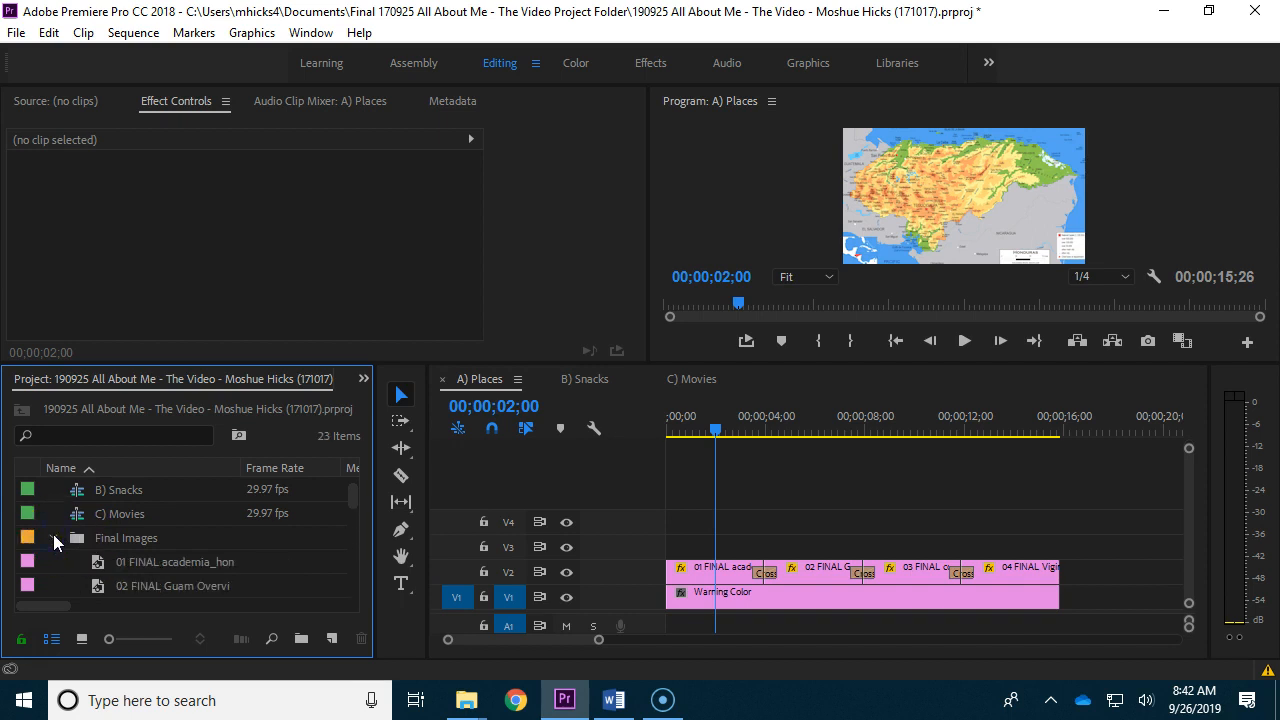
{"action": "left_click", "coordinate": [53, 538]}
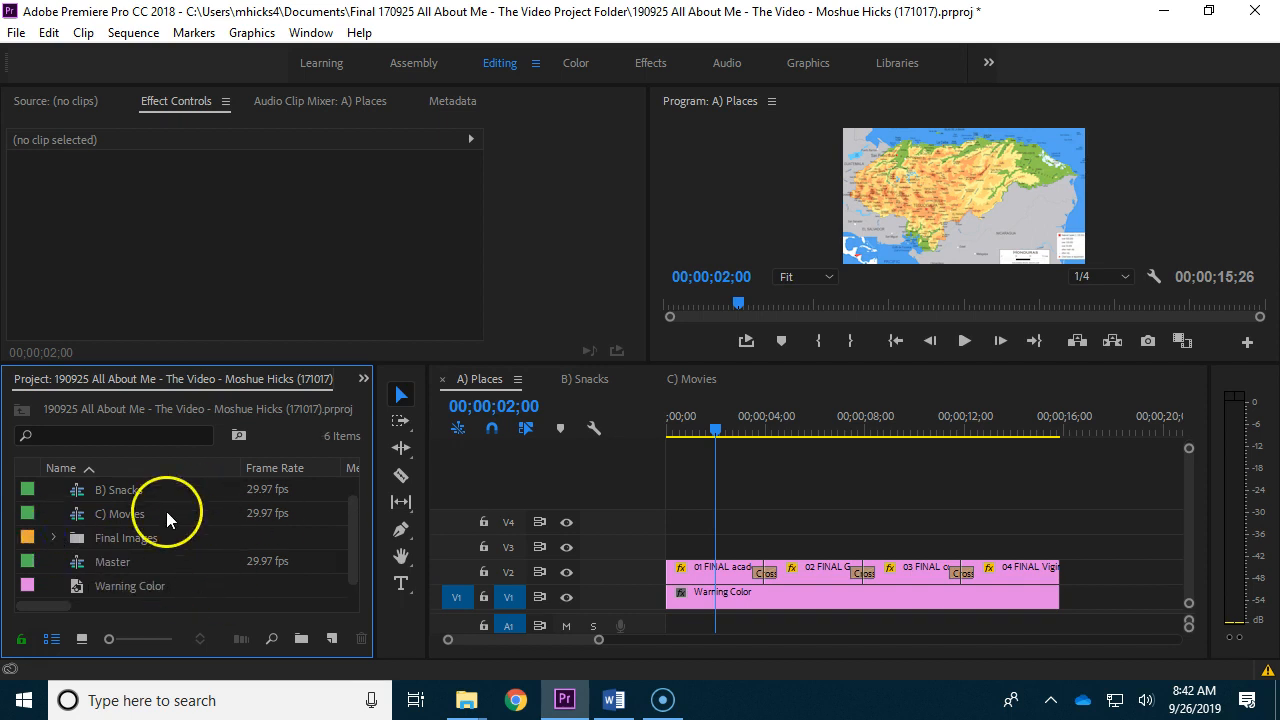
{"action": "left_click", "coordinate": [301, 638]}
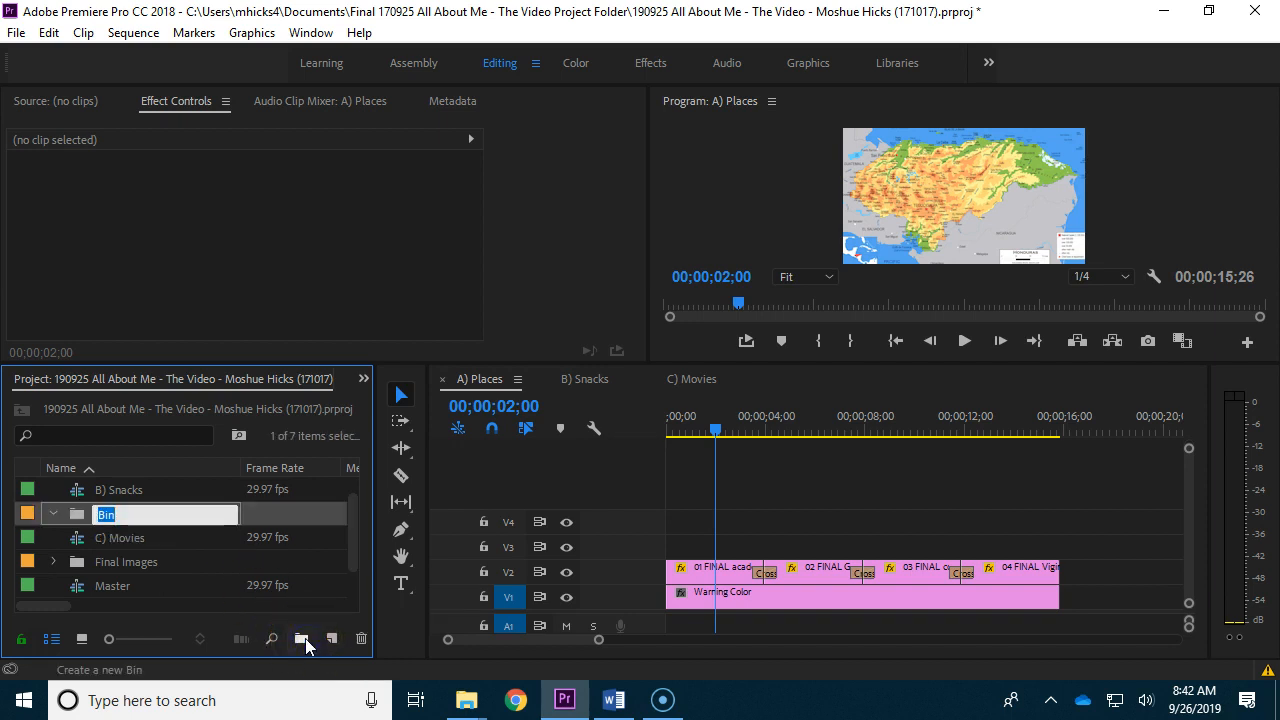
{"action": "type", "text": "Titles"}
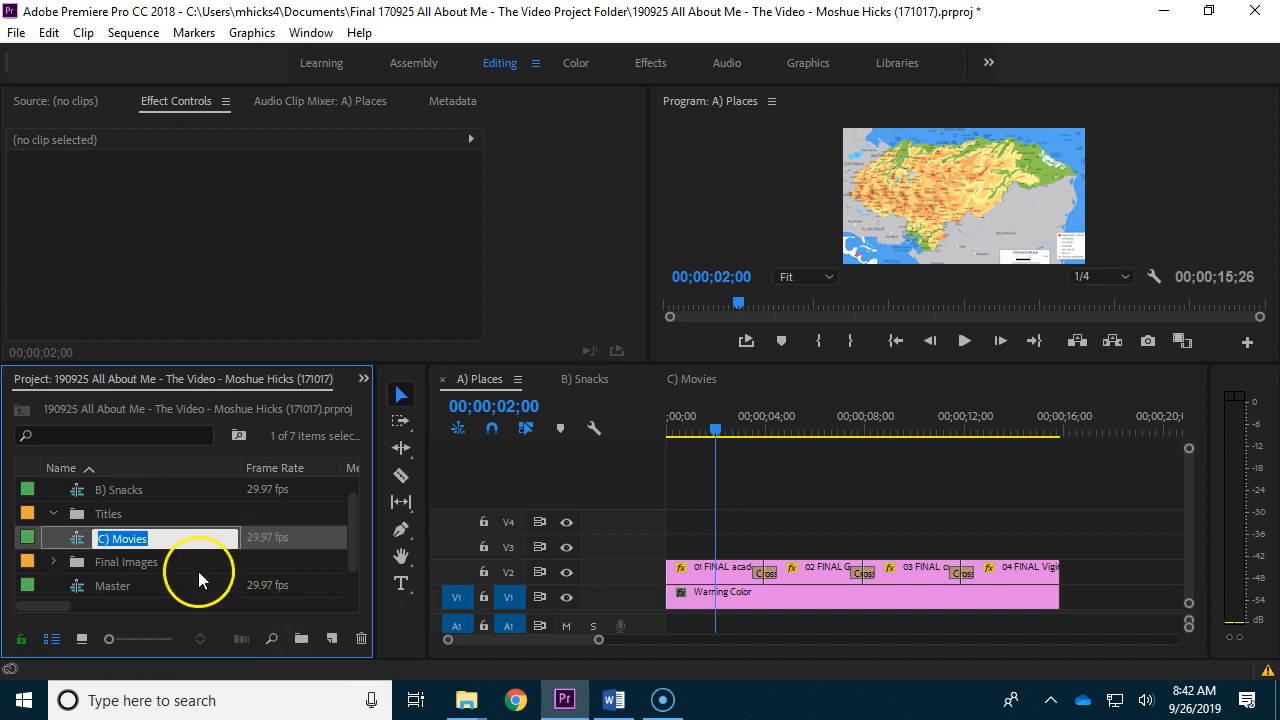
Create a new legacy title named Title 1 inside the Titles bin, keeping the default video settings
{"action": "left_click", "coordinate": [106, 518]}
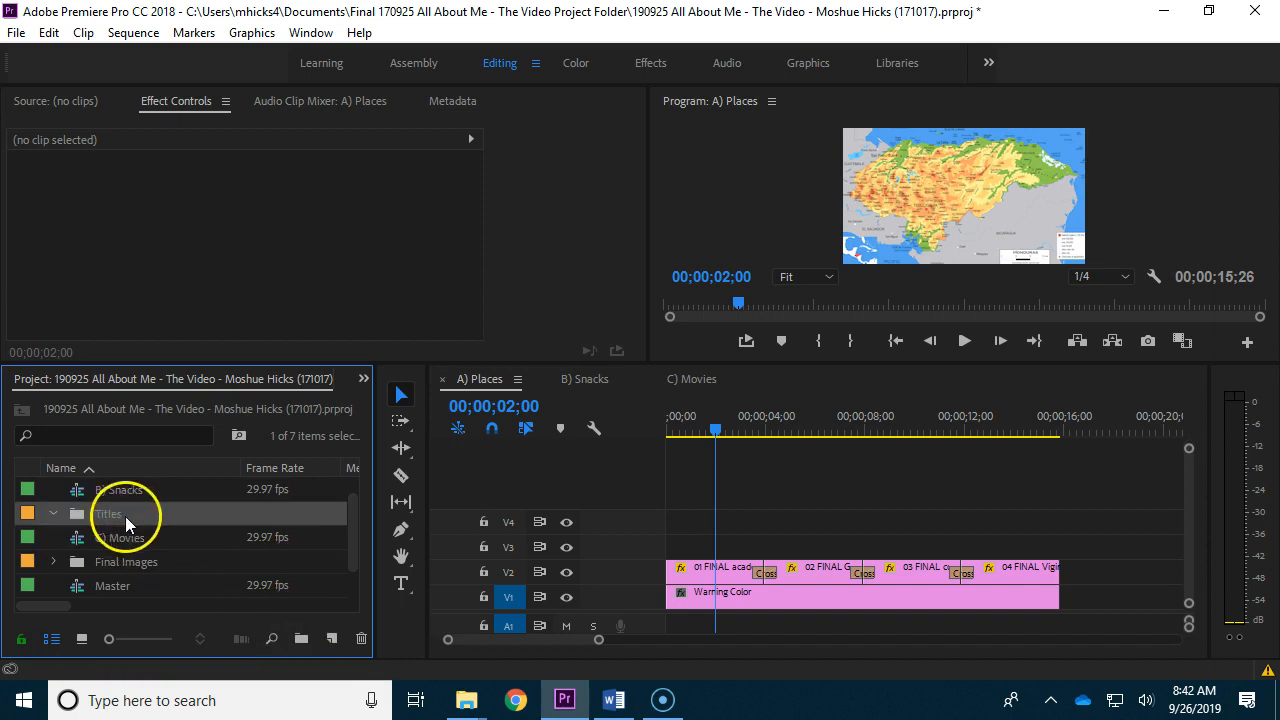
{"action": "left_click", "coordinate": [53, 514]}
{"action": "left_click", "coordinate": [17, 33]}
{"action": "mouse_move", "coordinate": [84, 58]}
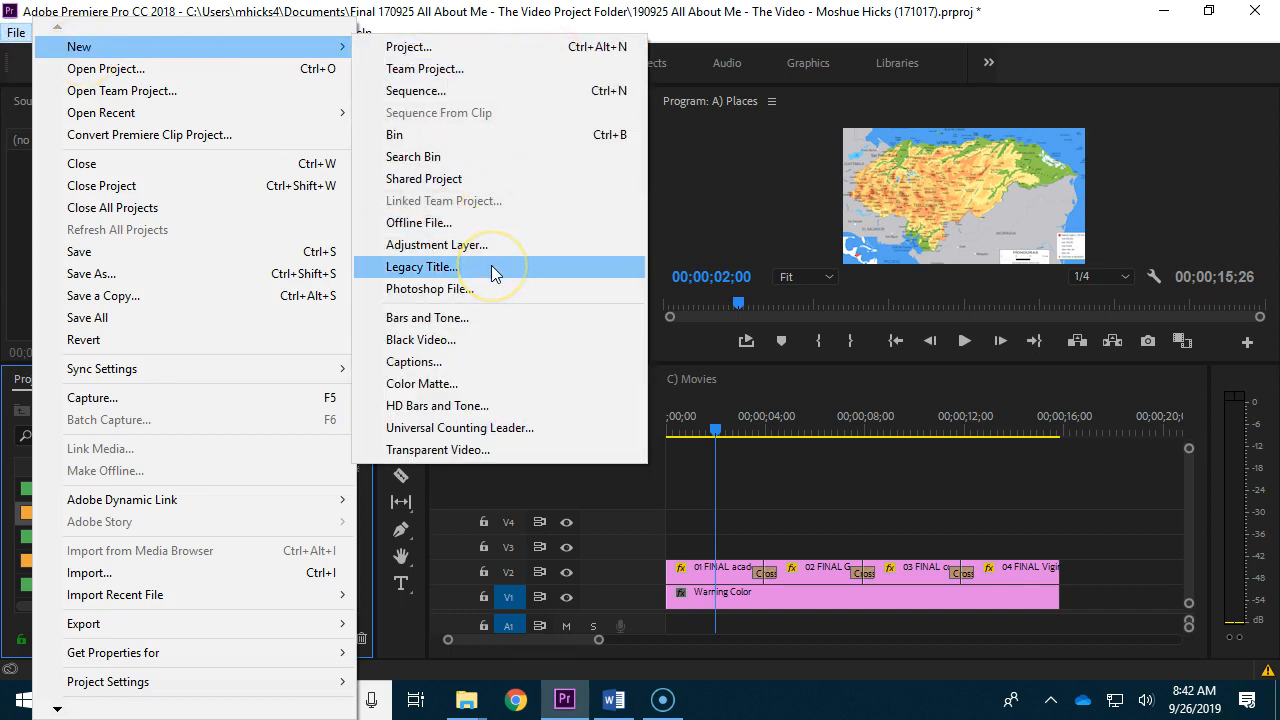
{"action": "left_click", "coordinate": [422, 267]}
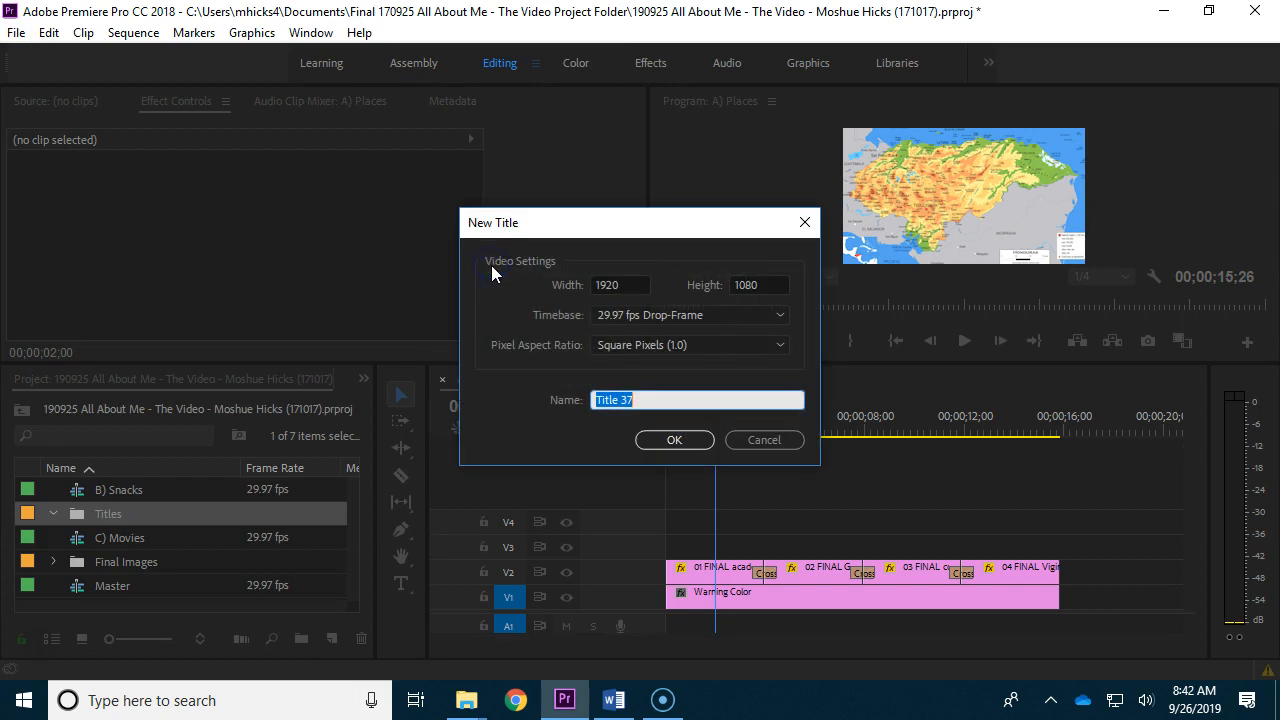
{"action": "type", "text": "Title"}
{"action": "key", "text": "Return"}
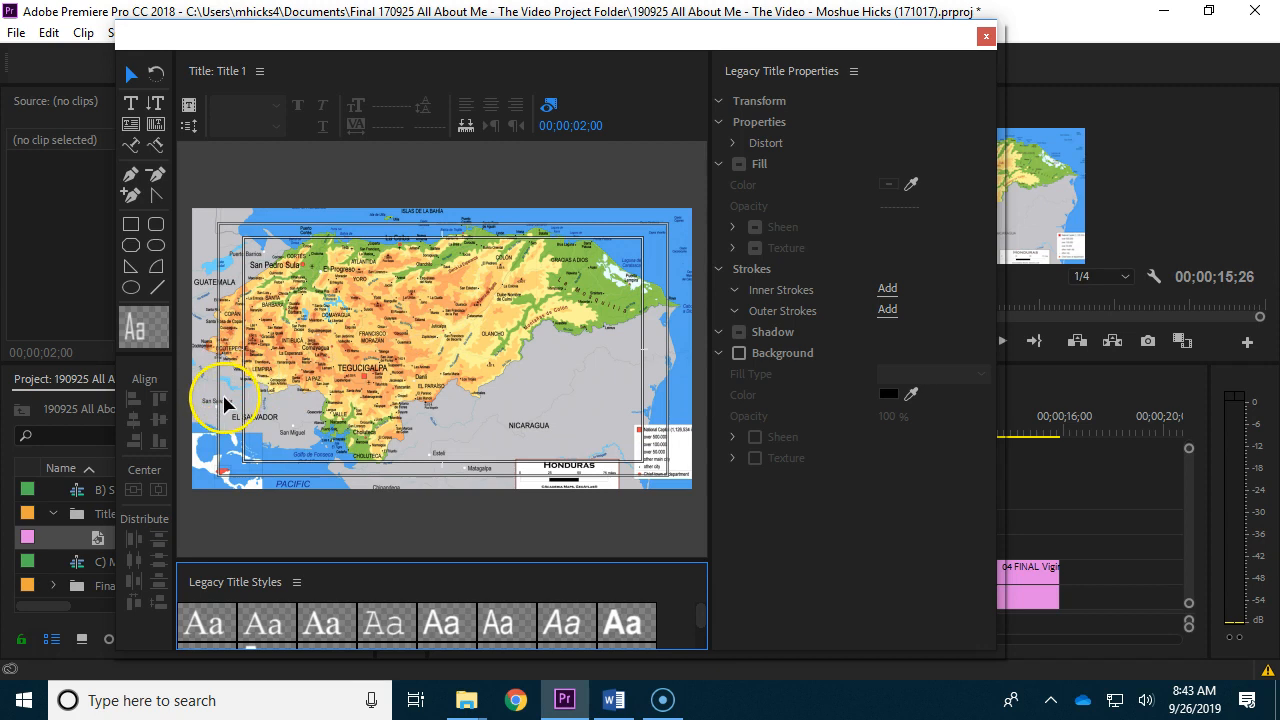
Hide the background video and add a text box about 1711 by 356 across the lower frame reading "Where I learned Spanish as a kid"
{"action": "left_click", "coordinate": [550, 107]}
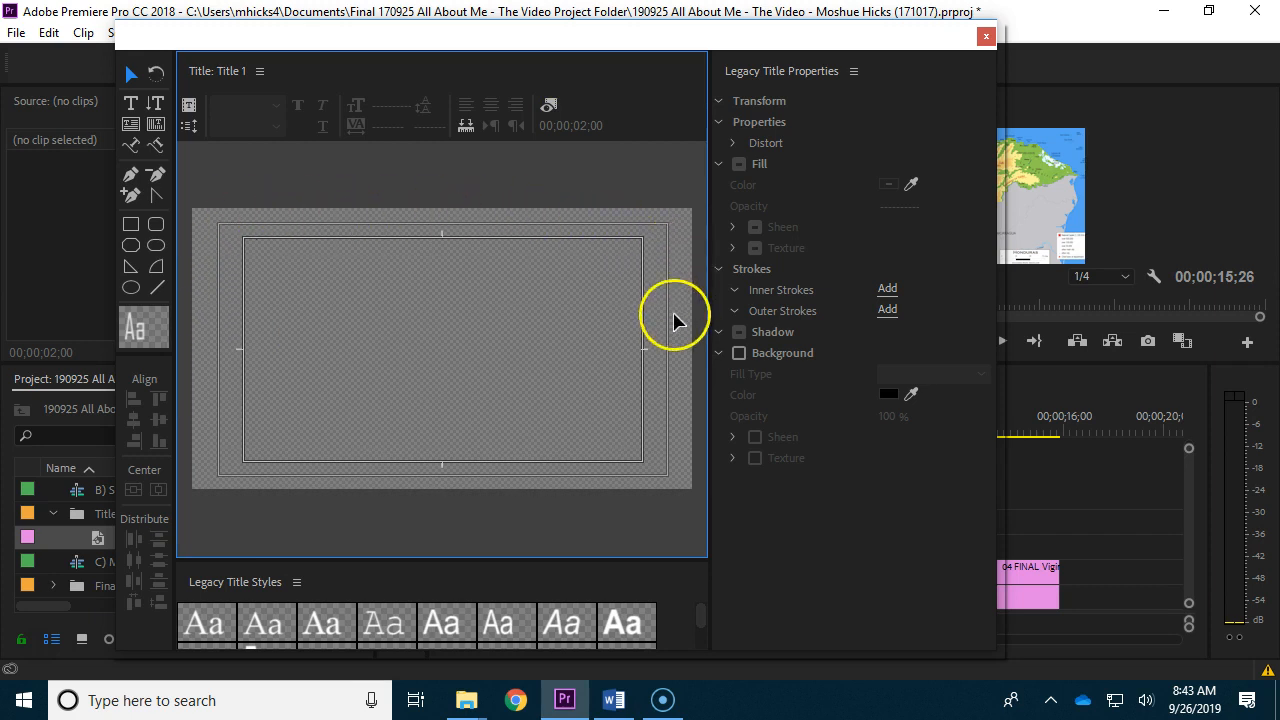
{"action": "left_click", "coordinate": [135, 110]}
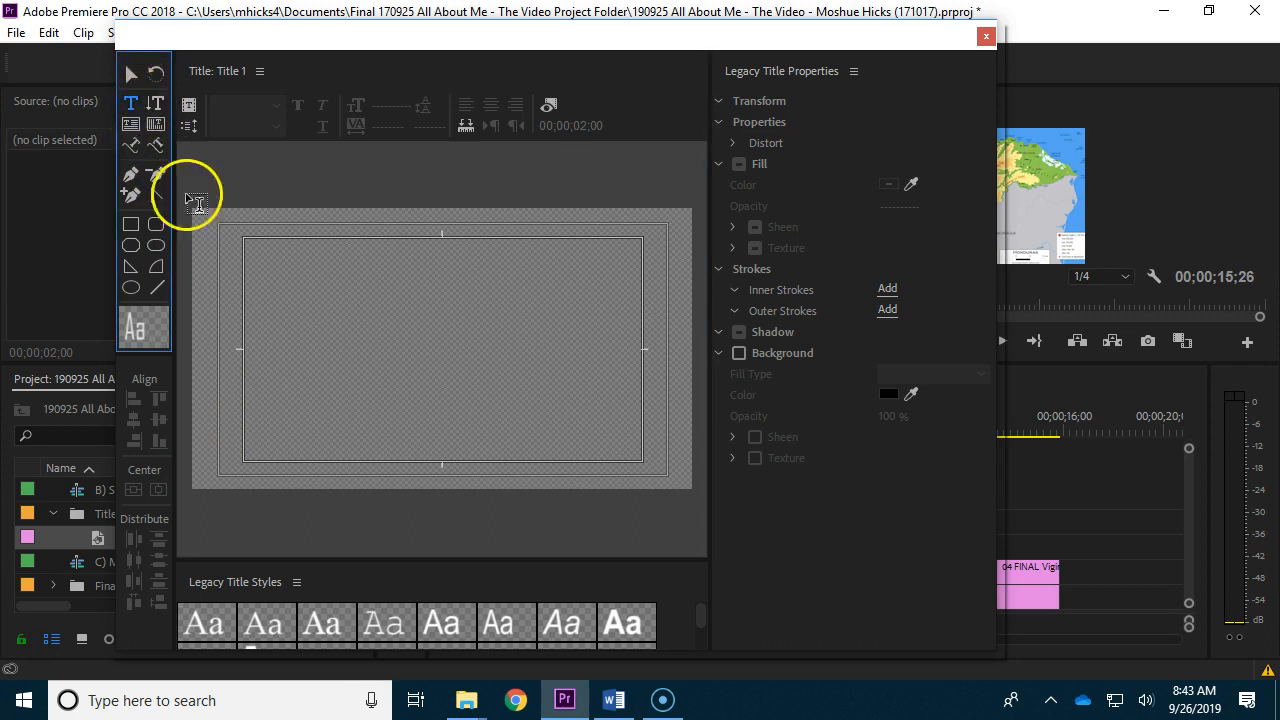
{"action": "left_click_drag", "start_coordinate": [222, 380], "coordinate": [666, 471]}
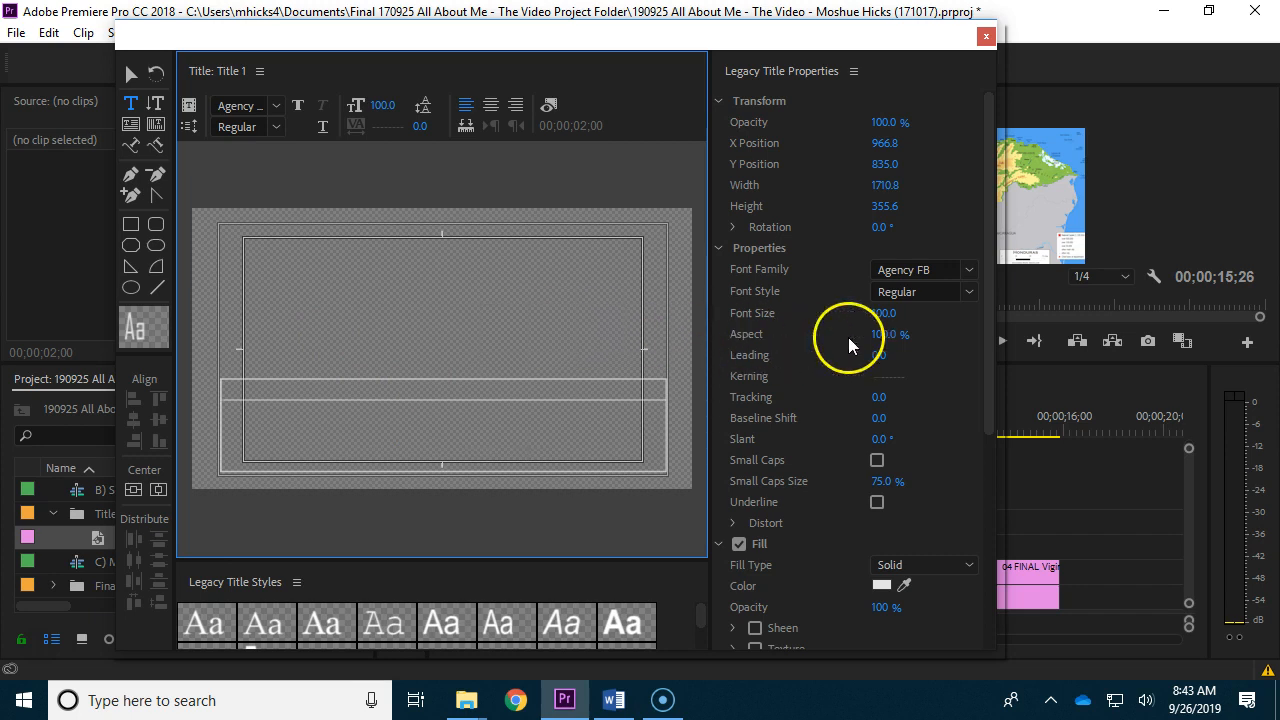
{"action": "left_click", "coordinate": [377, 435]}
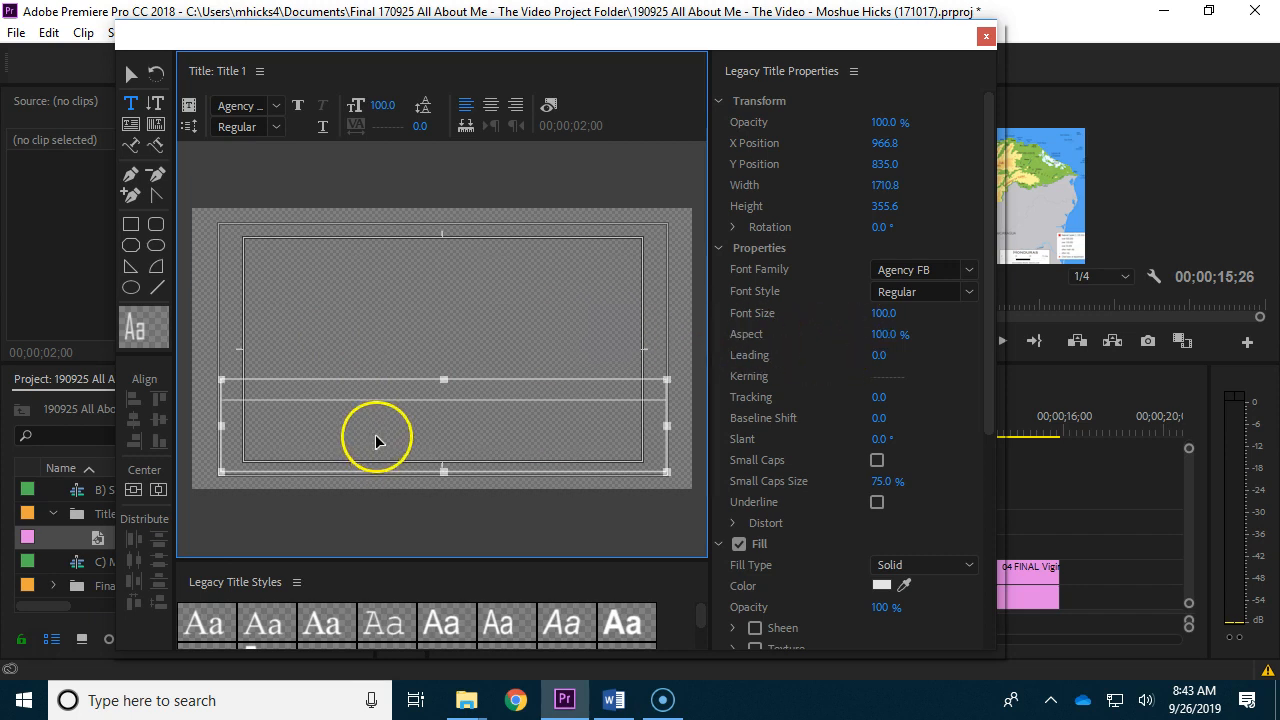
{"action": "type", "text": "Where I learned Spanish as a kid"}
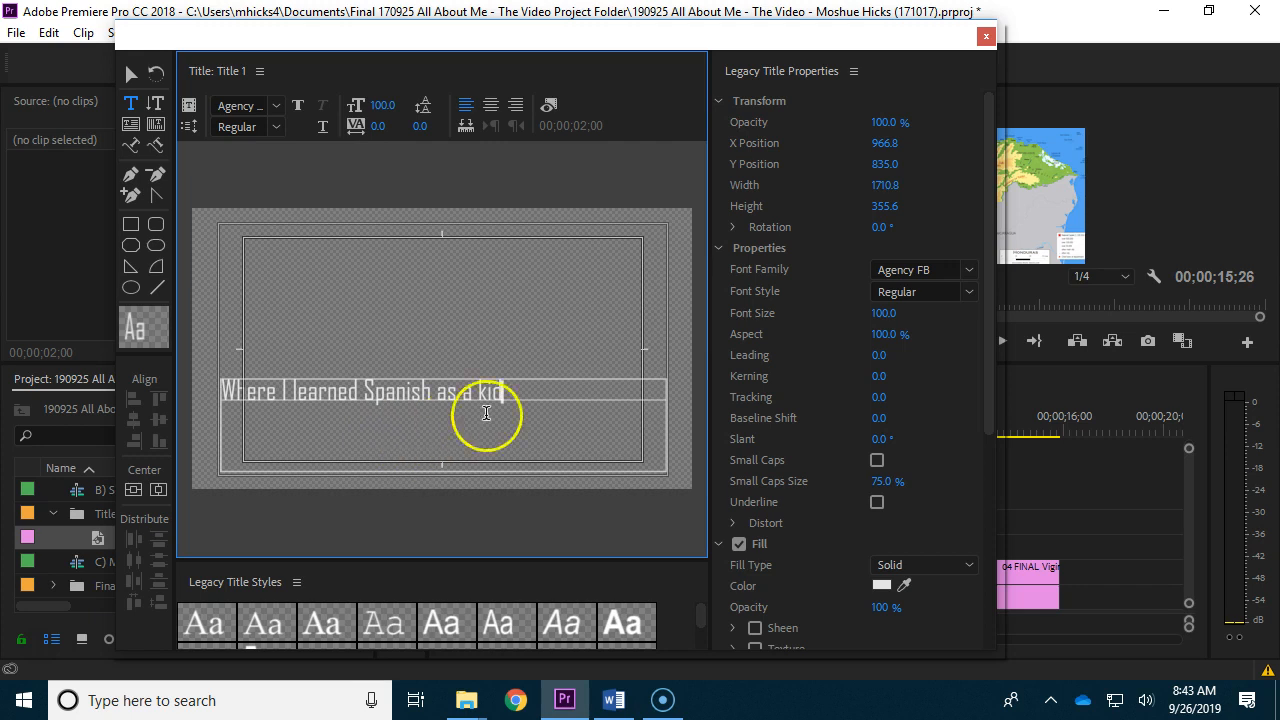
Select the whole caption text and enlarge its font size to 157
{"action": "left_click", "coordinate": [516, 393]}
{"action": "left_click_drag", "start_coordinate": [516, 393], "coordinate": [222, 390]}
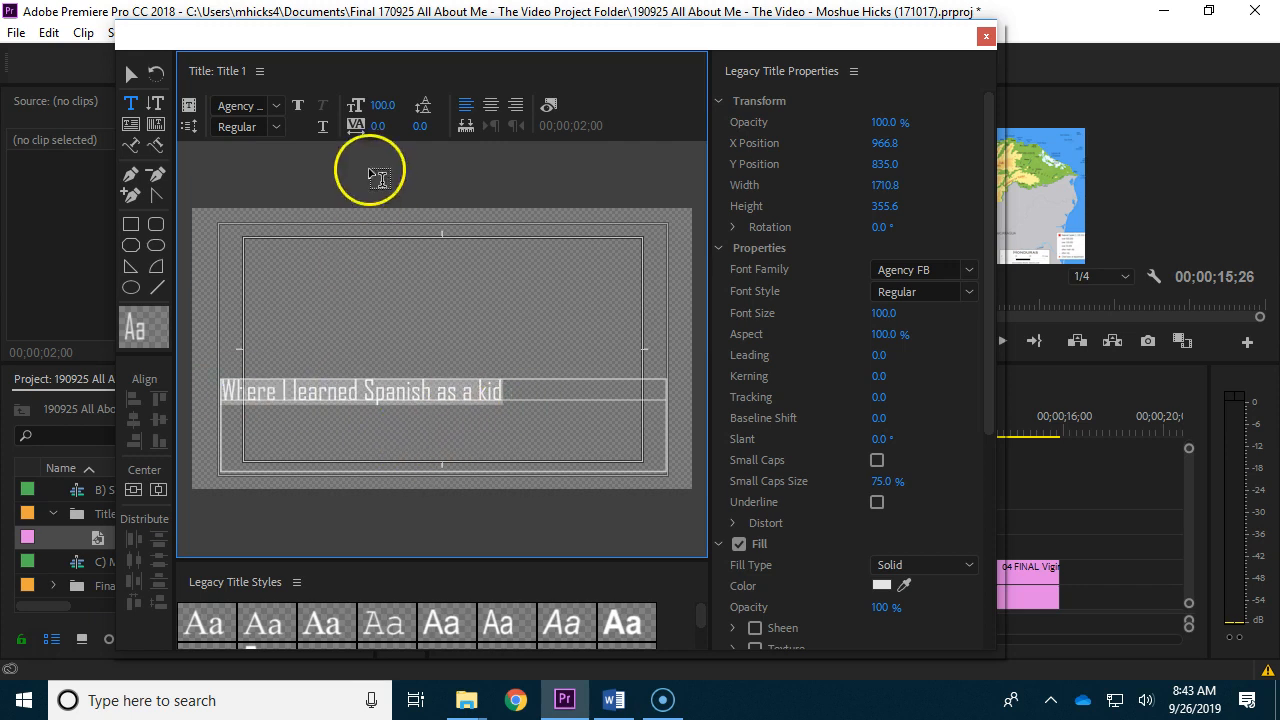
{"action": "left_click", "coordinate": [380, 108]}
{"action": "left_click_drag", "start_coordinate": [394, 103], "coordinate": [432, 103]}
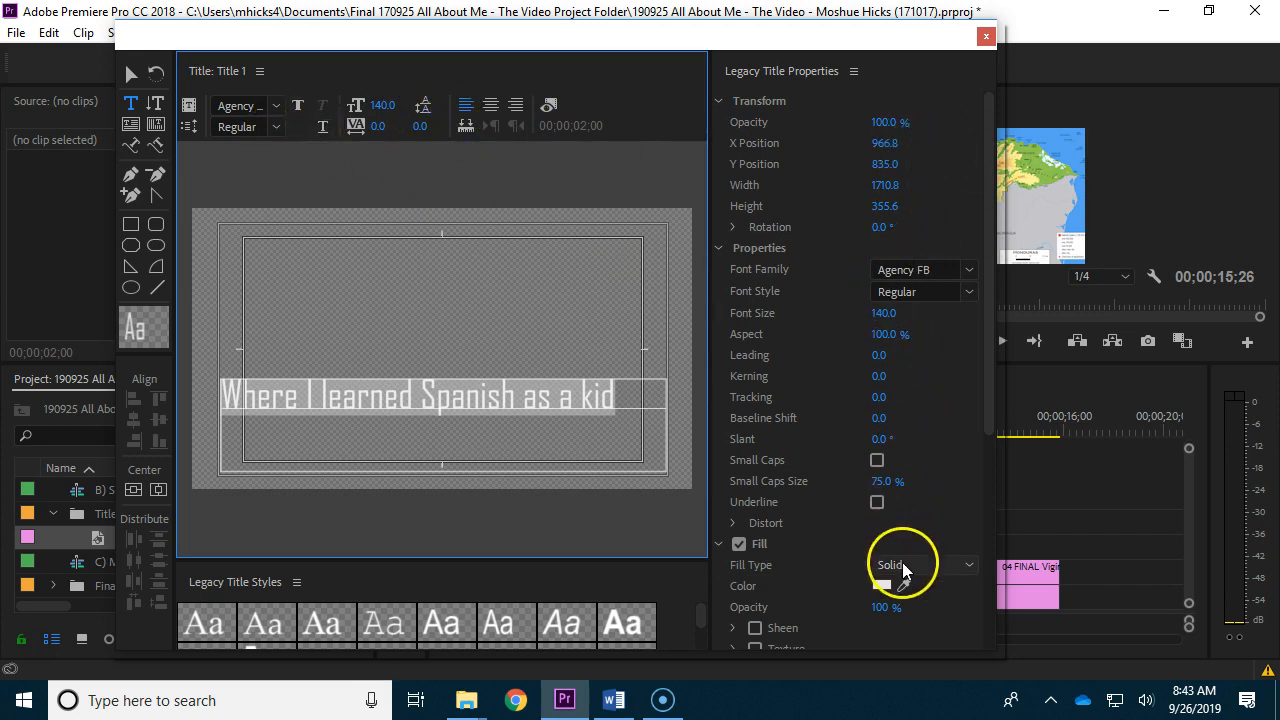
{"action": "mouse_move", "coordinate": [883, 313]}
{"action": "left_mouse_down"}
{"action": "mouse_move", "coordinate": [857, 316]}
{"action": "mouse_move", "coordinate": [912, 317]}
{"action": "mouse_move", "coordinate": [888, 316]}
{"action": "mouse_move", "coordinate": [901, 313]}
{"action": "left_mouse_up"}
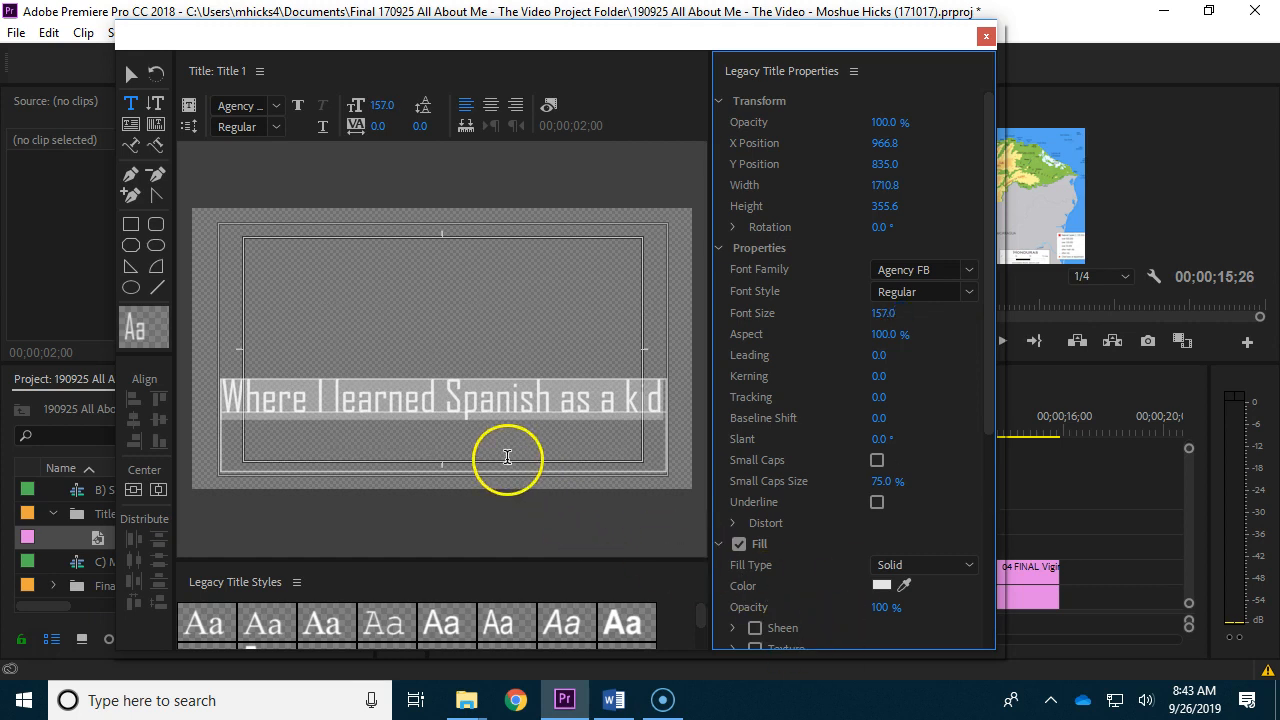
Set the caption's font style to Bold and reduce its font size to 146
{"action": "left_click", "coordinate": [276, 127]}
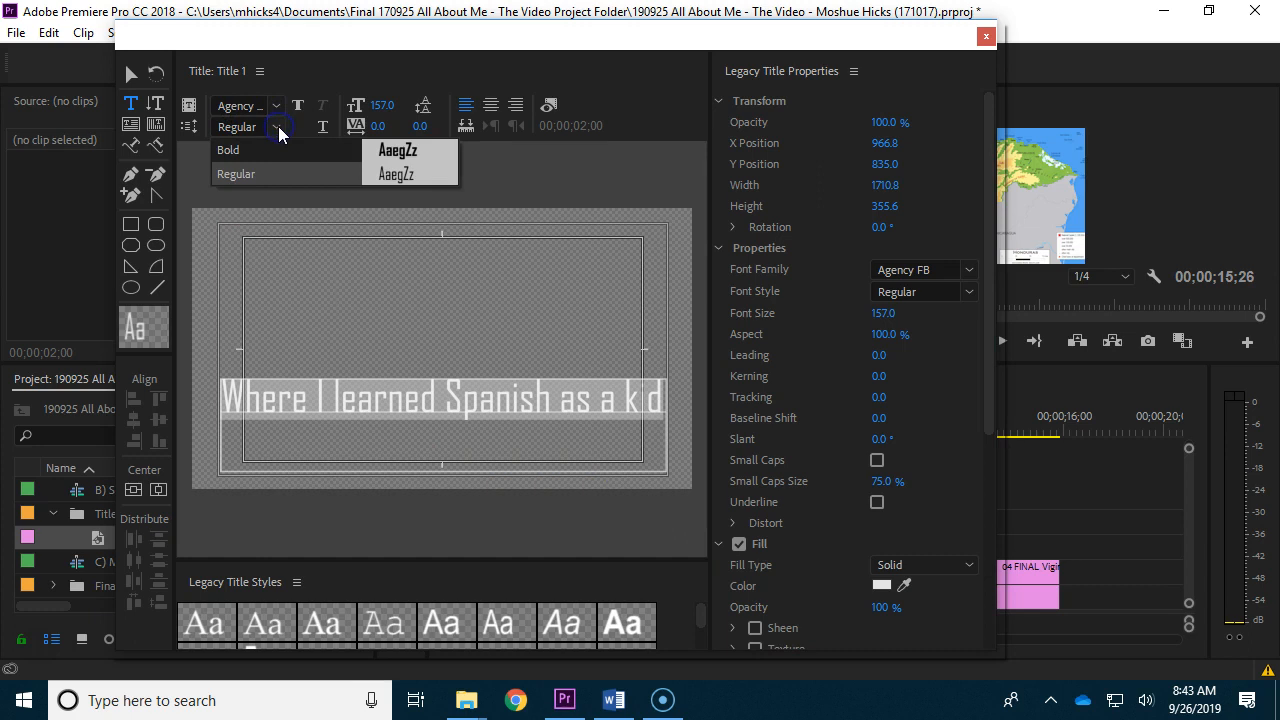
{"action": "left_click", "coordinate": [234, 149]}
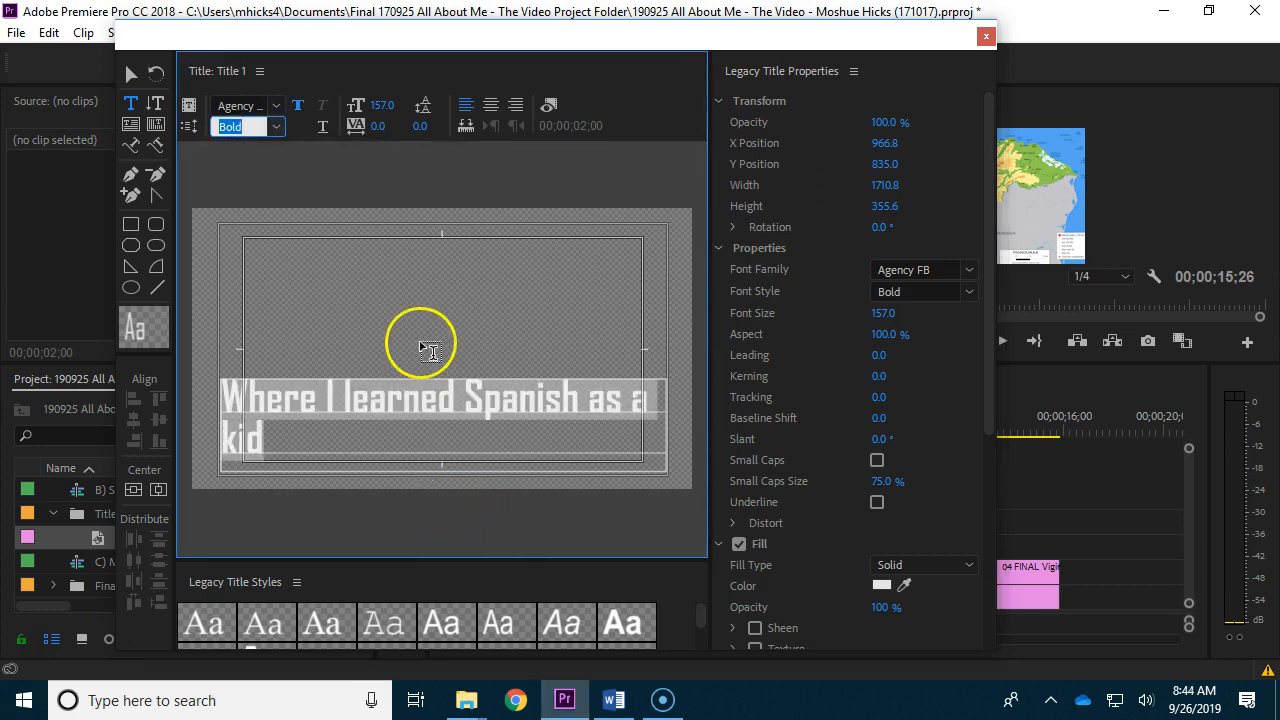
{"action": "left_click", "coordinate": [381, 106]}
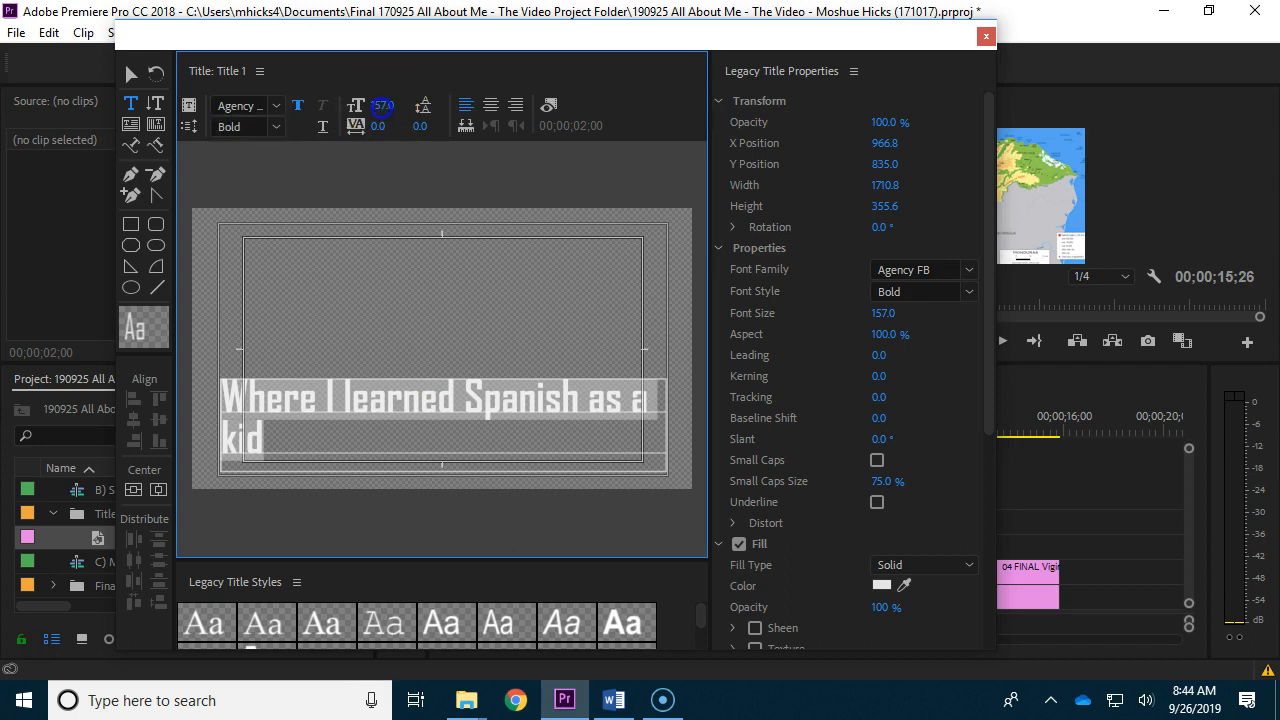
{"action": "left_click_drag", "start_coordinate": [373, 107], "coordinate": [360, 112]}
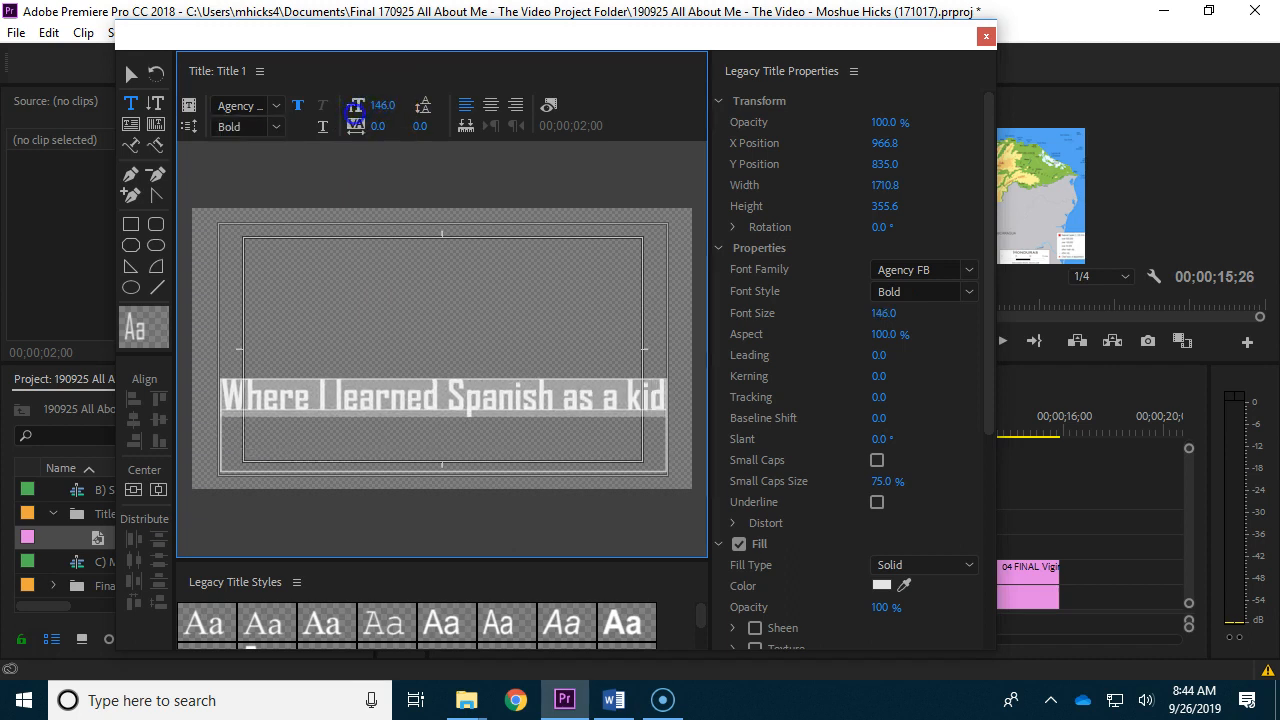
Try several font families on the caption, settle on Bernard MT Condensed, and set the font size to 125
{"action": "left_click", "coordinate": [248, 106]}
{"action": "type", "text": "Algerian"}
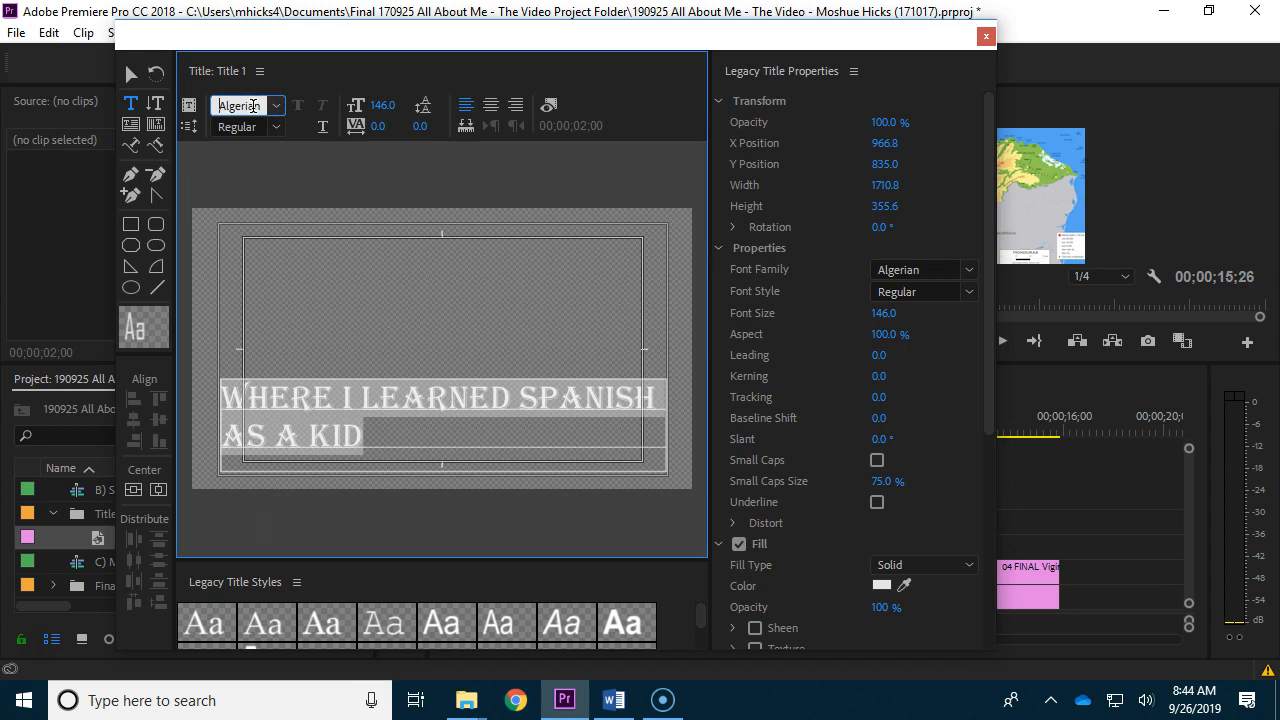
{"action": "key", "text": "Down"}
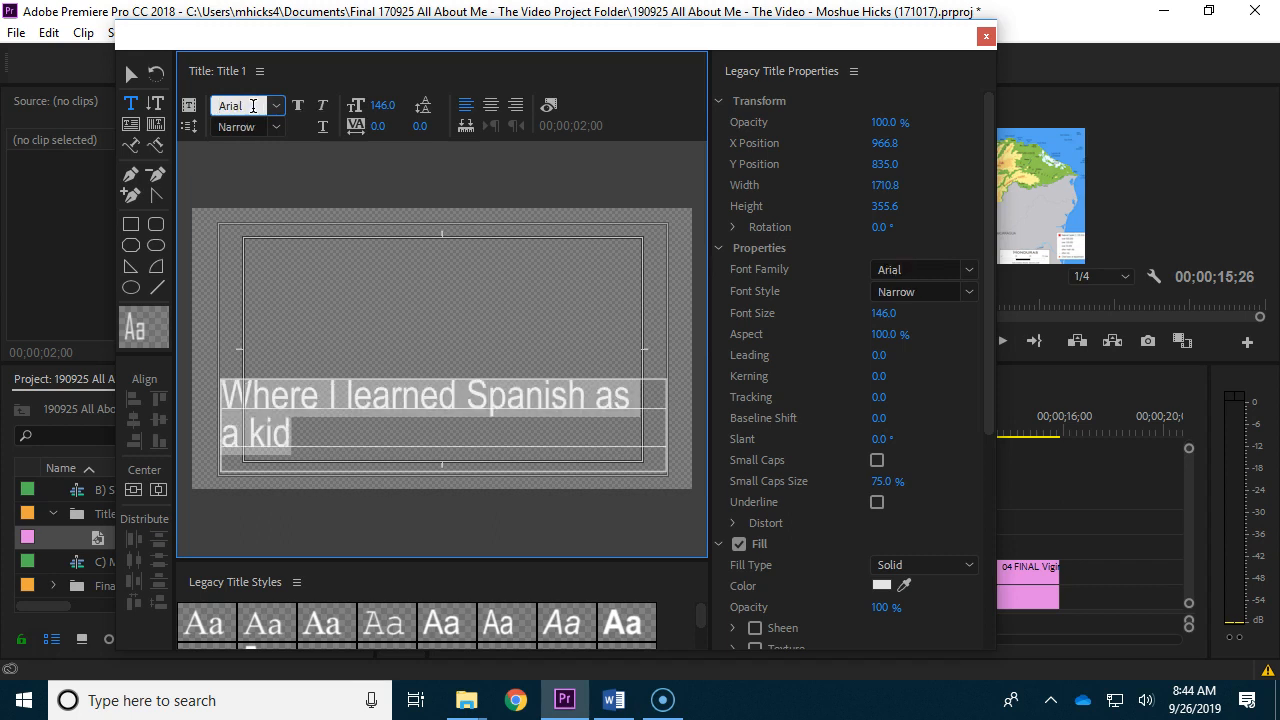
{"action": "key", "text": "Down"}
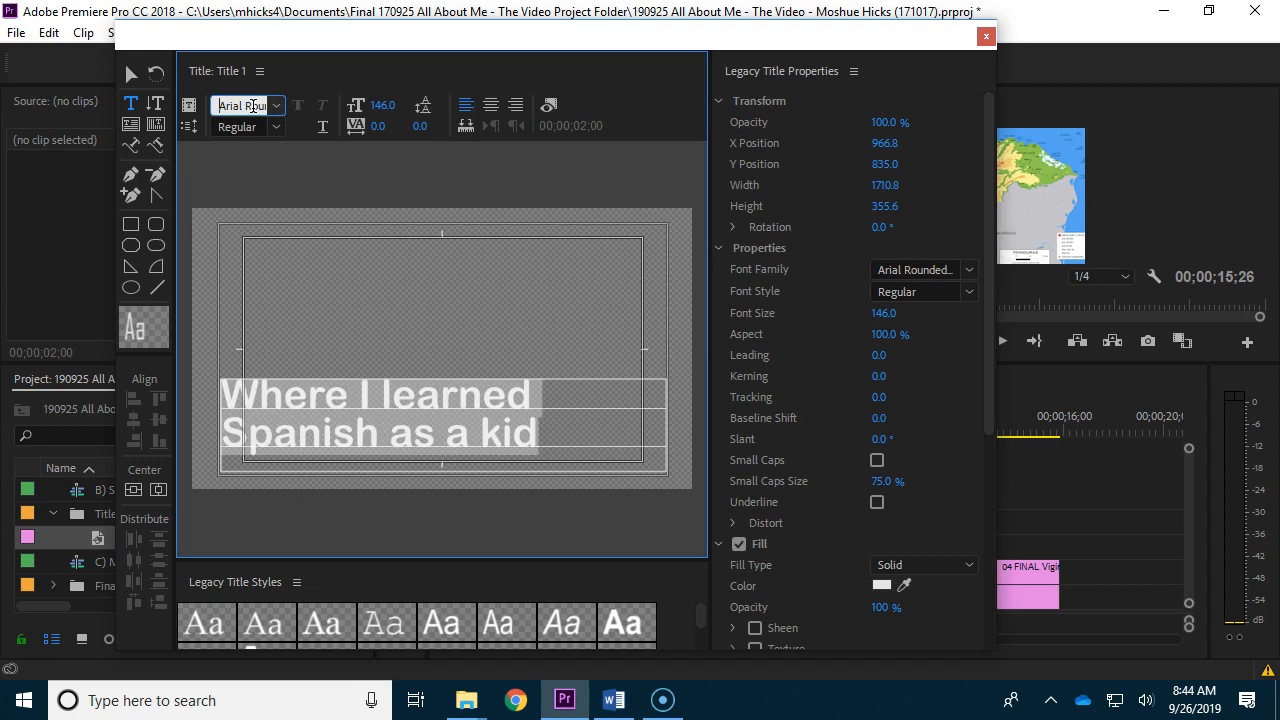
{"action": "key", "text": "Down"}
{"action": "key", "text": "Down"}
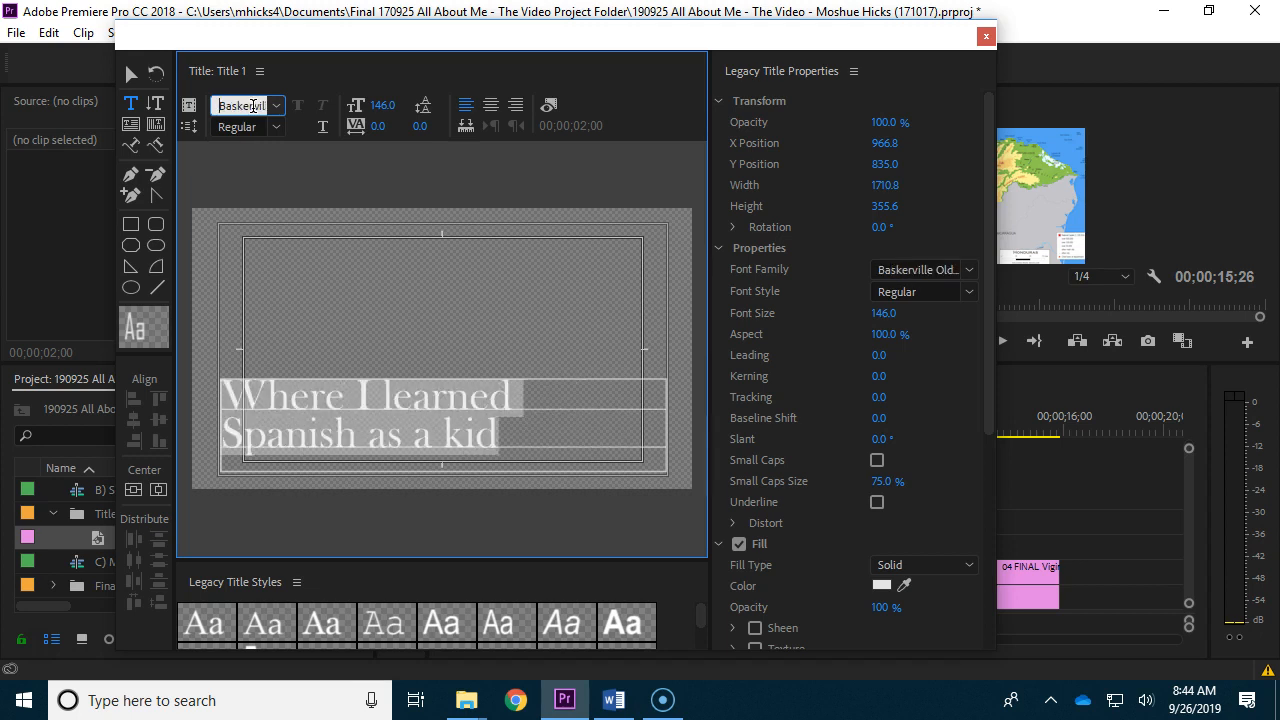
{"action": "key", "text": "Down"}
{"action": "key", "text": "Down"}
{"action": "key", "text": "Down"}
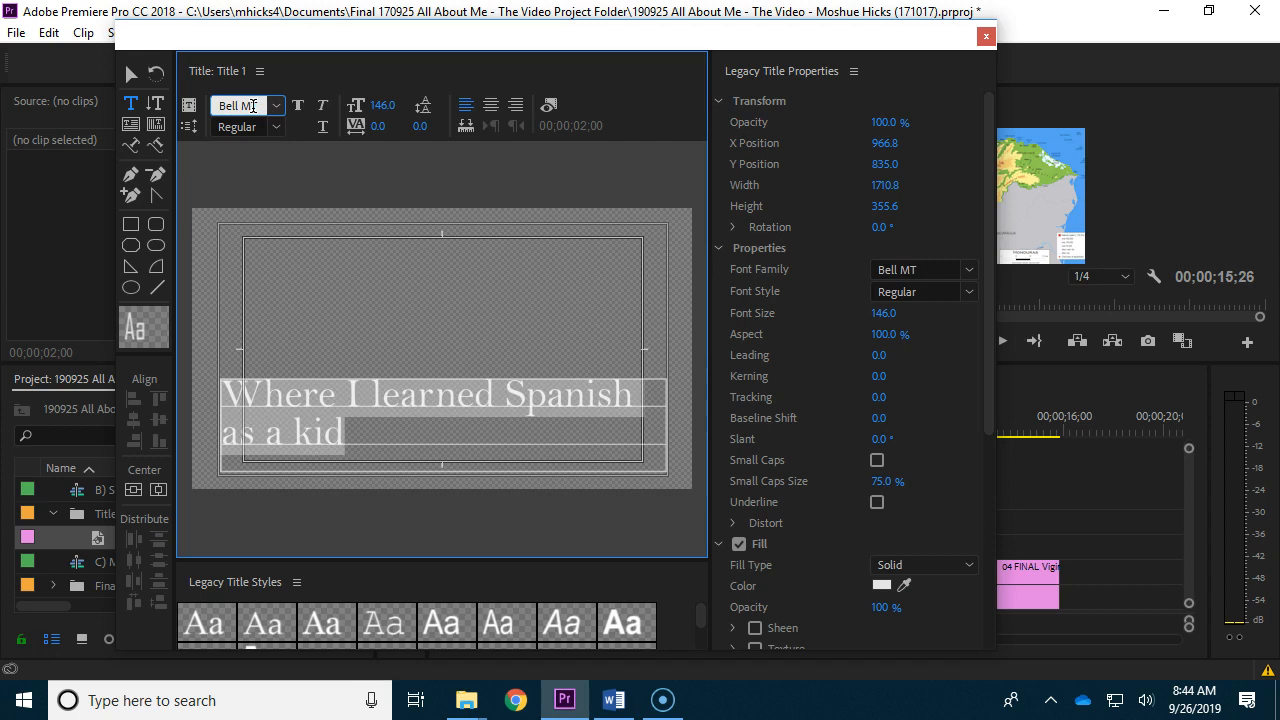
{"action": "key", "text": "Down"}
{"action": "key", "text": "Down"}
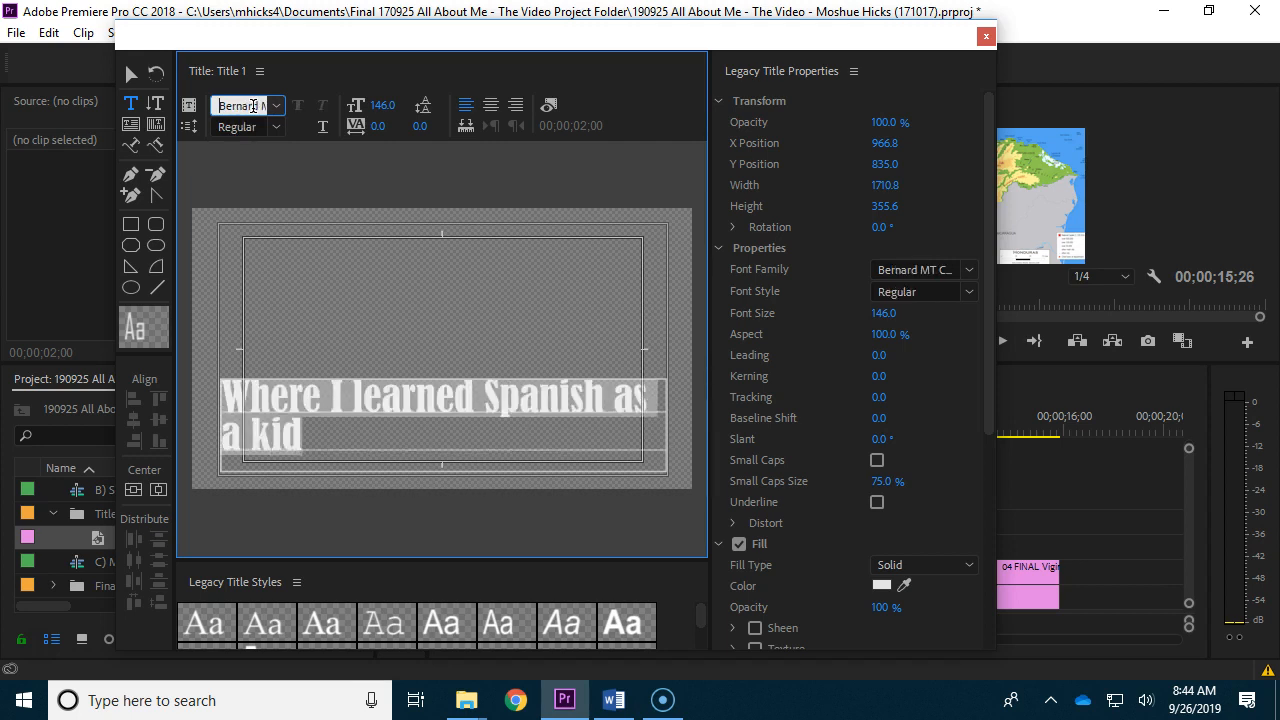
{"action": "key", "text": "Down"}
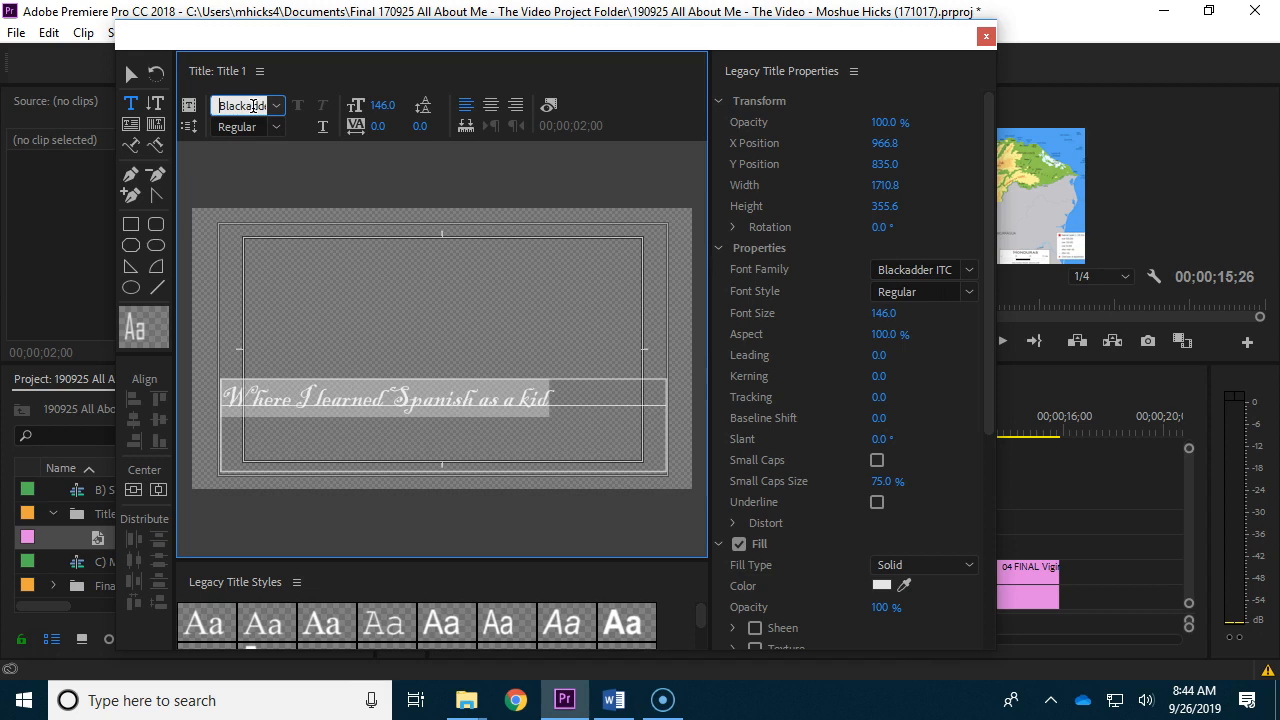
{"action": "key", "text": "Up"}
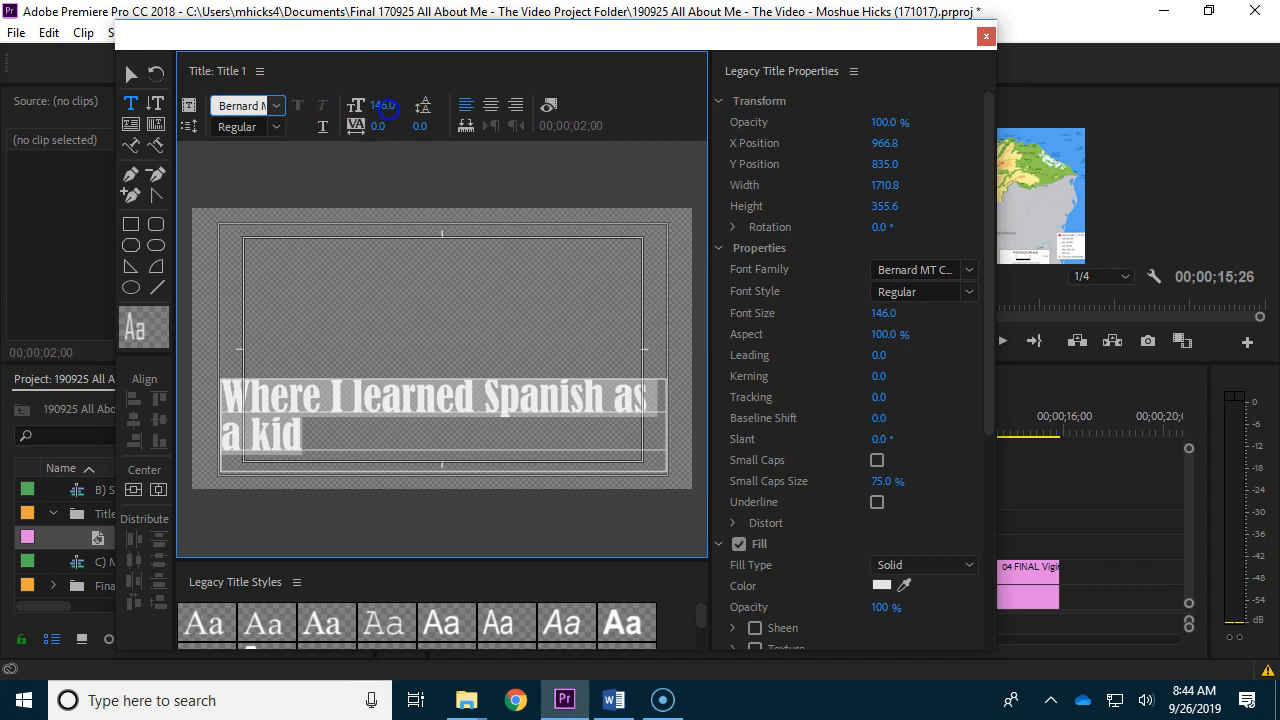
{"action": "left_click", "coordinate": [373, 105]}
{"action": "left_click_drag", "start_coordinate": [352, 107], "coordinate": [330, 106]}
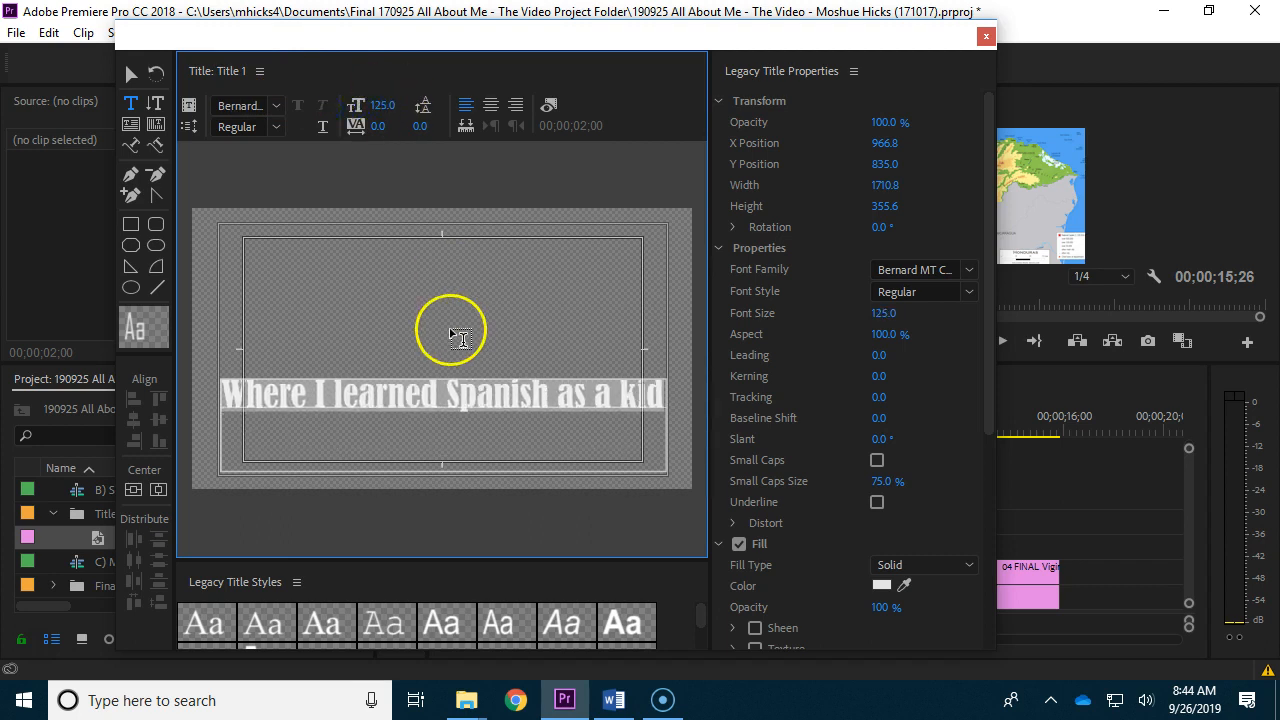
Move the caption down to the bottom of the safe area and shorten its text box to about 187 high
{"action": "left_click", "coordinate": [133, 79]}
{"action": "left_click", "coordinate": [337, 351]}
{"action": "left_click_drag", "start_coordinate": [386, 400], "coordinate": [387, 446]}
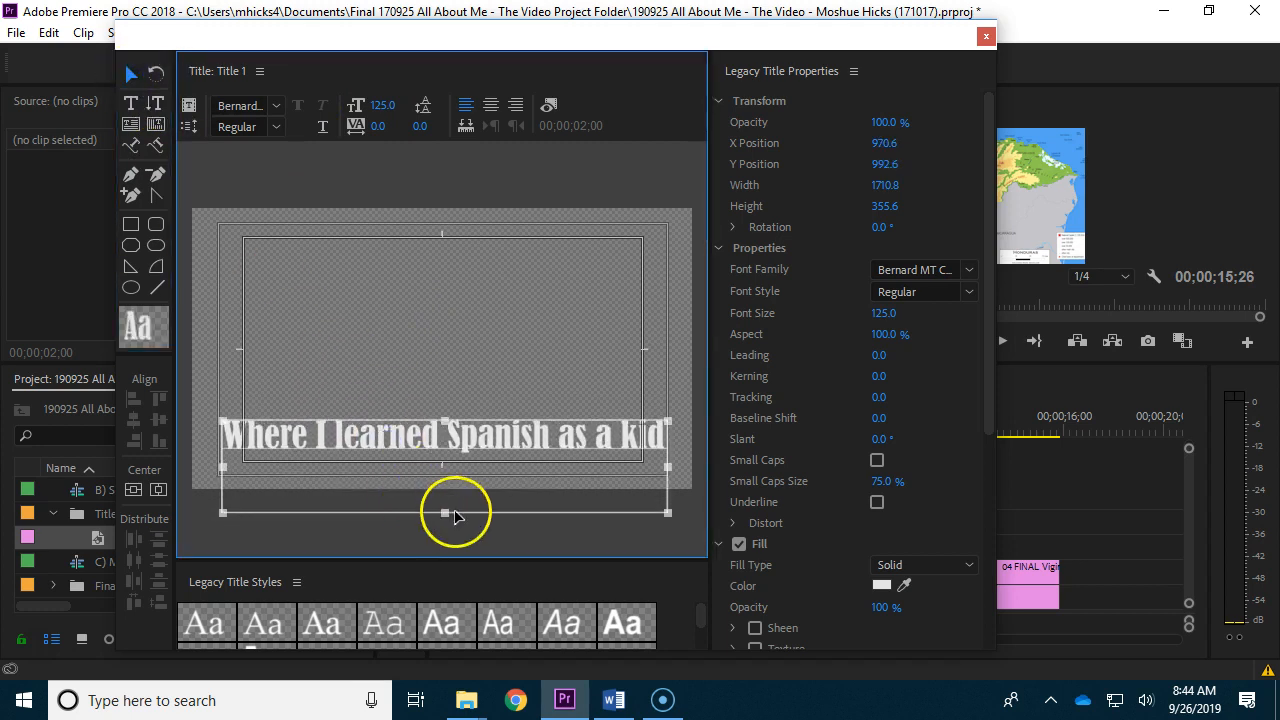
{"action": "left_click_drag", "start_coordinate": [447, 512], "coordinate": [445, 467]}
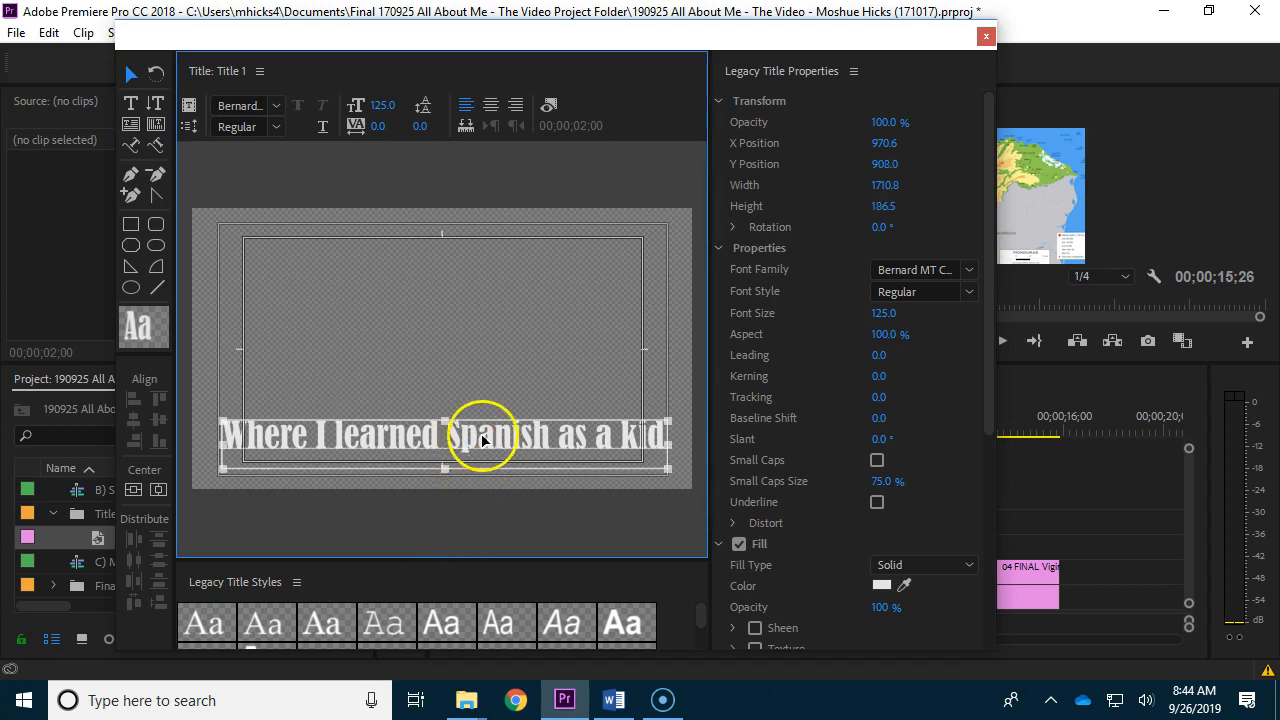
Show the video frame behind the title and set the caption's fill color to white (FEFEFE)
{"action": "left_click", "coordinate": [550, 106]}
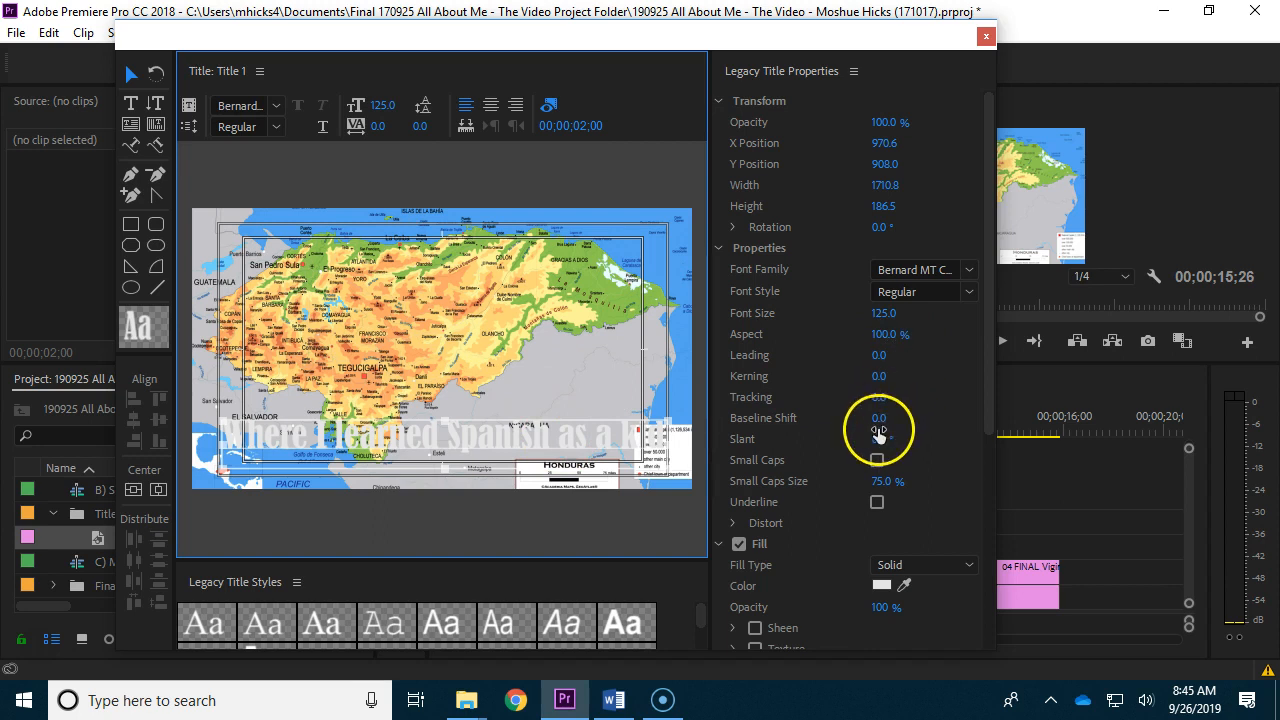
{"action": "scroll", "coordinate": [886, 460], "scroll_direction": "down", "scroll_amount": 2}
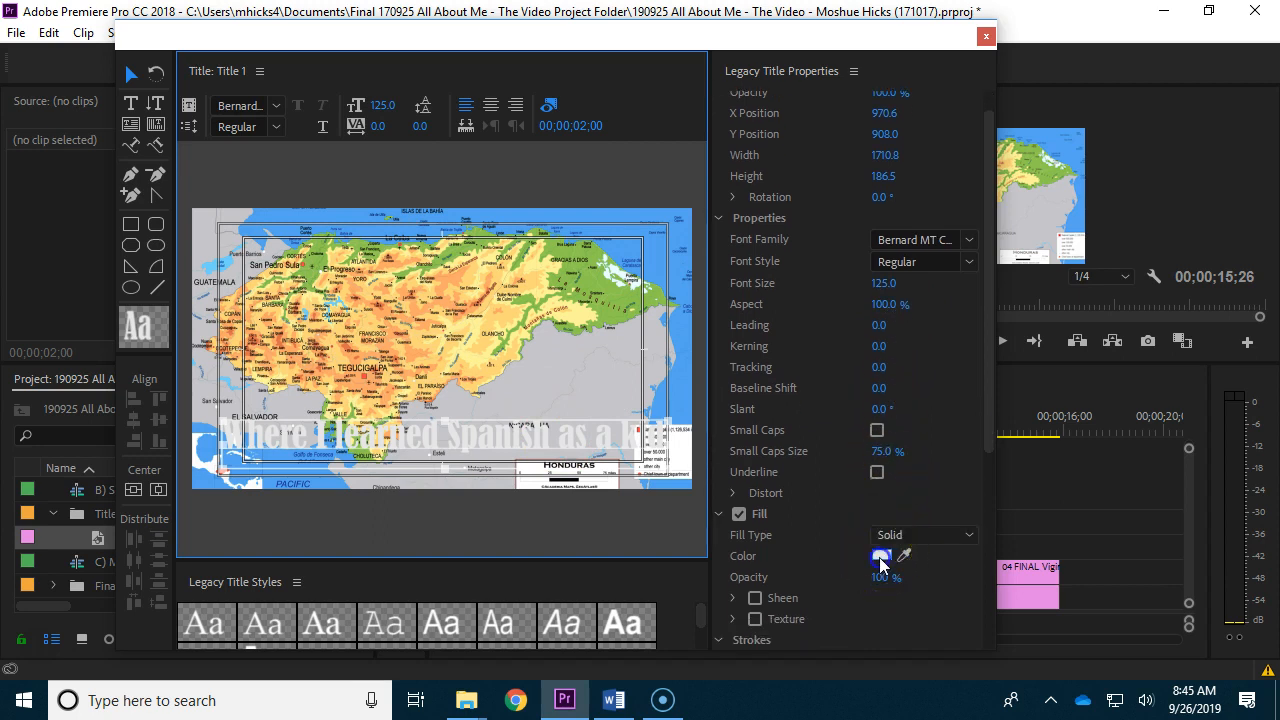
{"action": "left_click", "coordinate": [880, 555]}
{"action": "left_click_drag", "start_coordinate": [437, 480], "coordinate": [414, 506]}
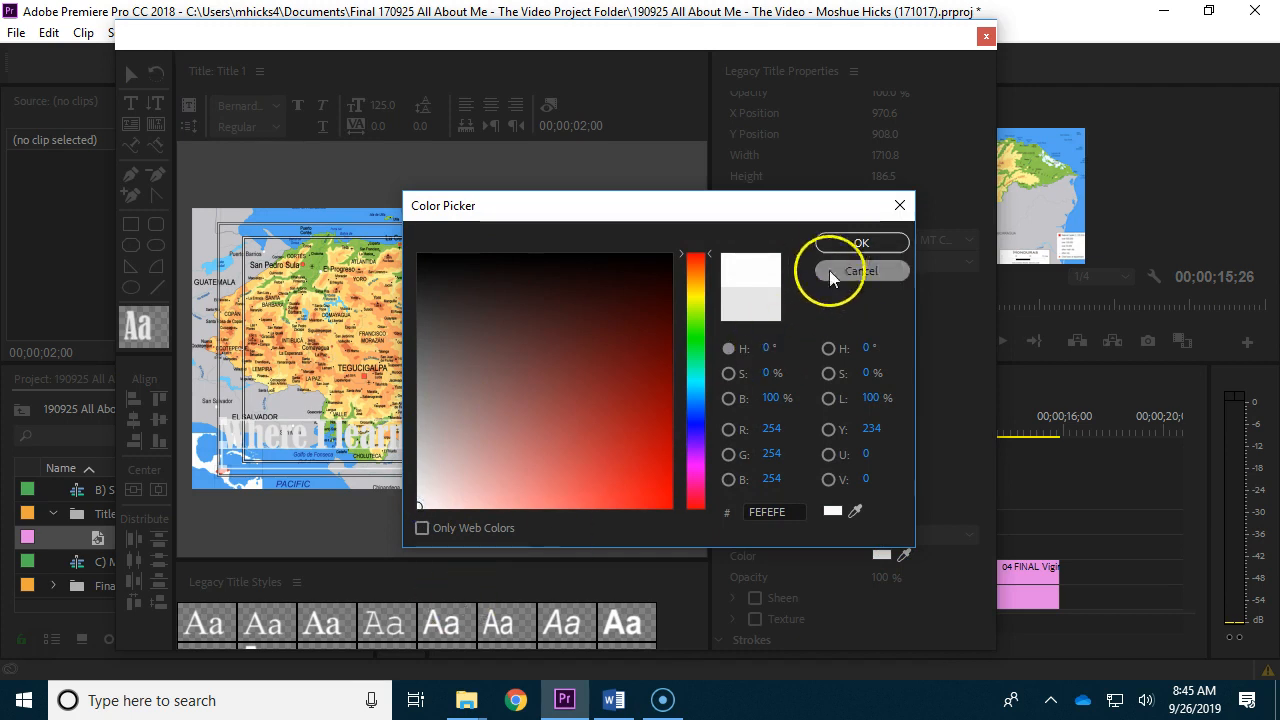
{"action": "left_click", "coordinate": [860, 243]}
Turn on a shadow for the caption with its distance at 0 and opacity at 100%
{"action": "left_click_drag", "start_coordinate": [991, 390], "coordinate": [990, 596]}
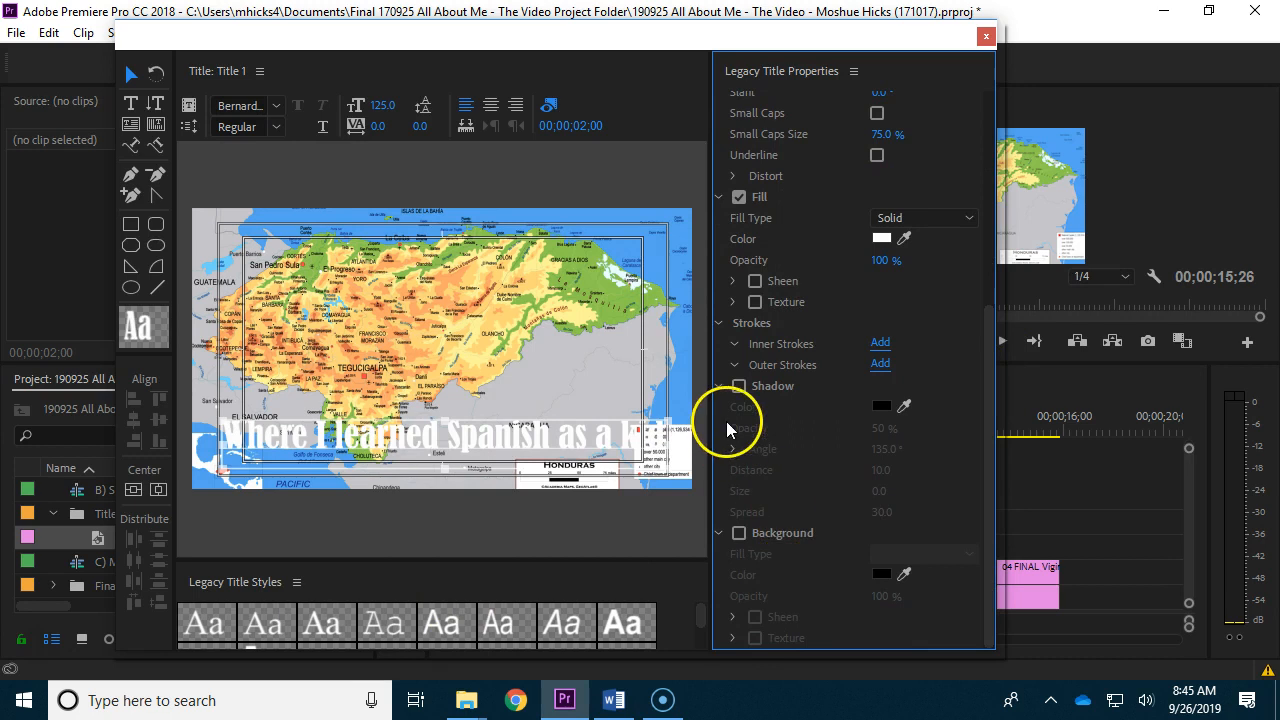
{"action": "left_click", "coordinate": [739, 387]}
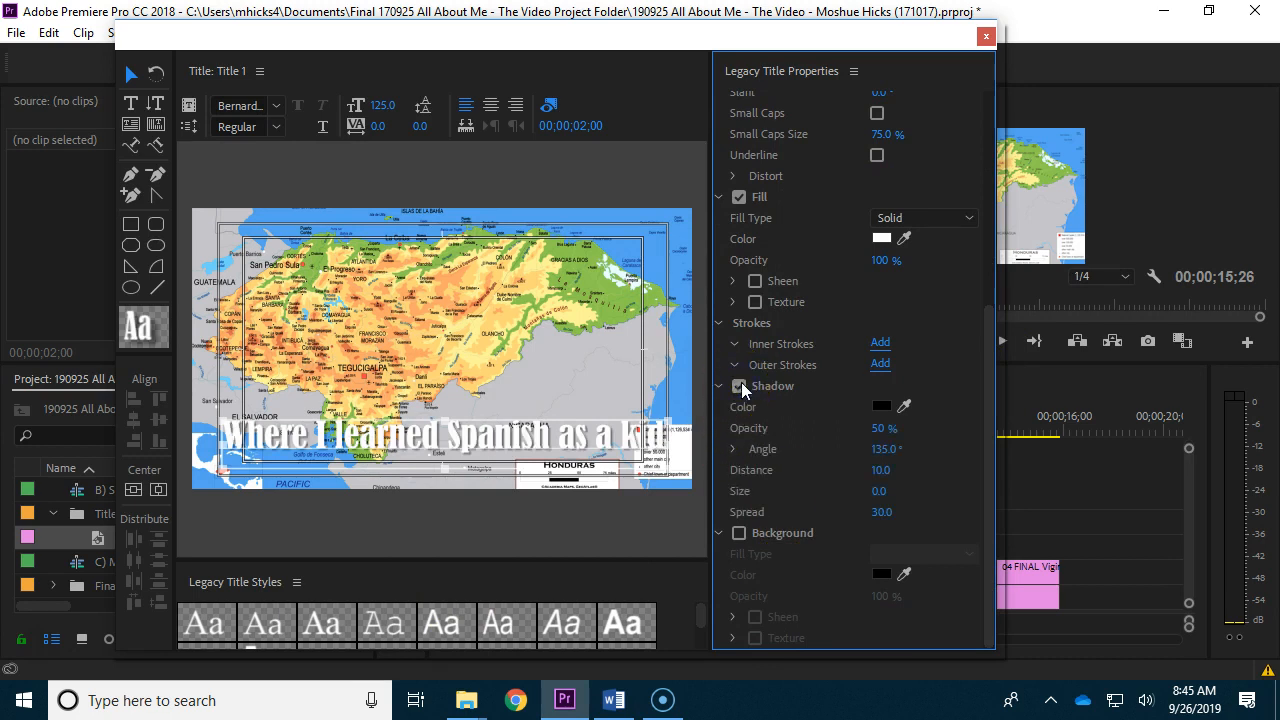
{"action": "left_click", "coordinate": [881, 469]}
{"action": "left_click_drag", "start_coordinate": [889, 470], "coordinate": [930, 476]}
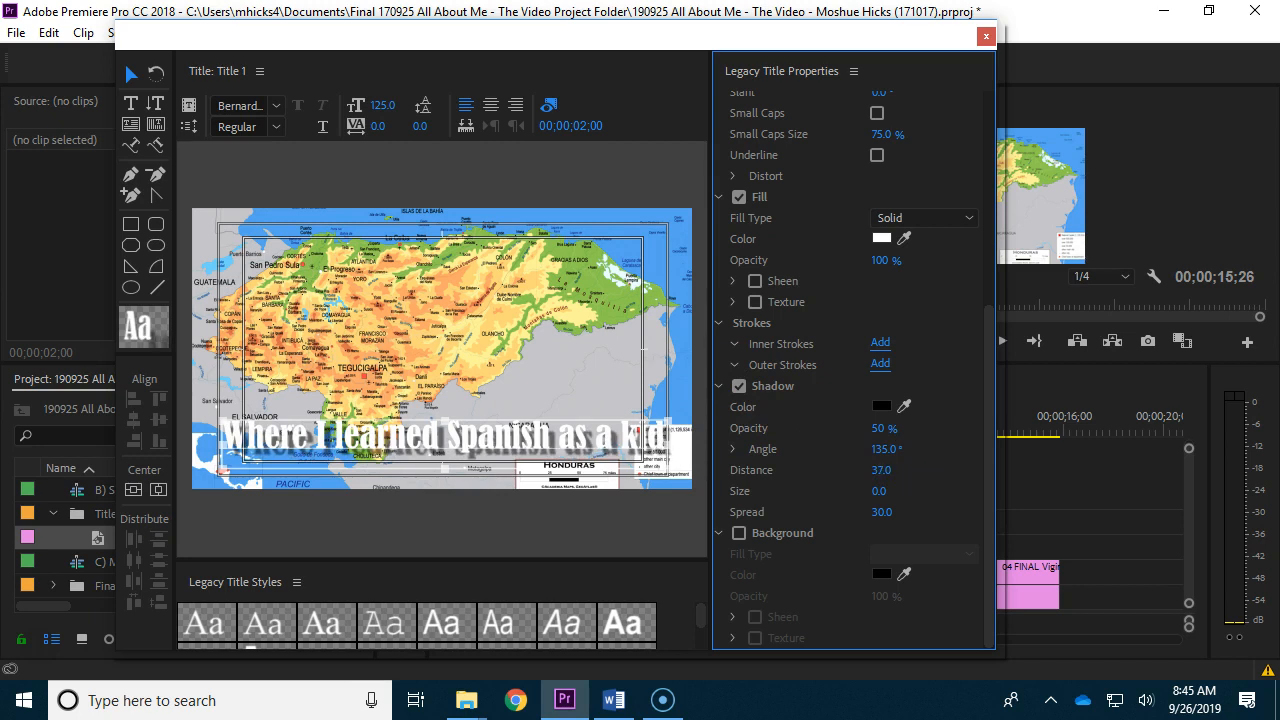
{"action": "left_click_drag", "start_coordinate": [930, 477], "coordinate": [829, 496]}
{"action": "left_click_drag", "start_coordinate": [874, 428], "coordinate": [1032, 445]}
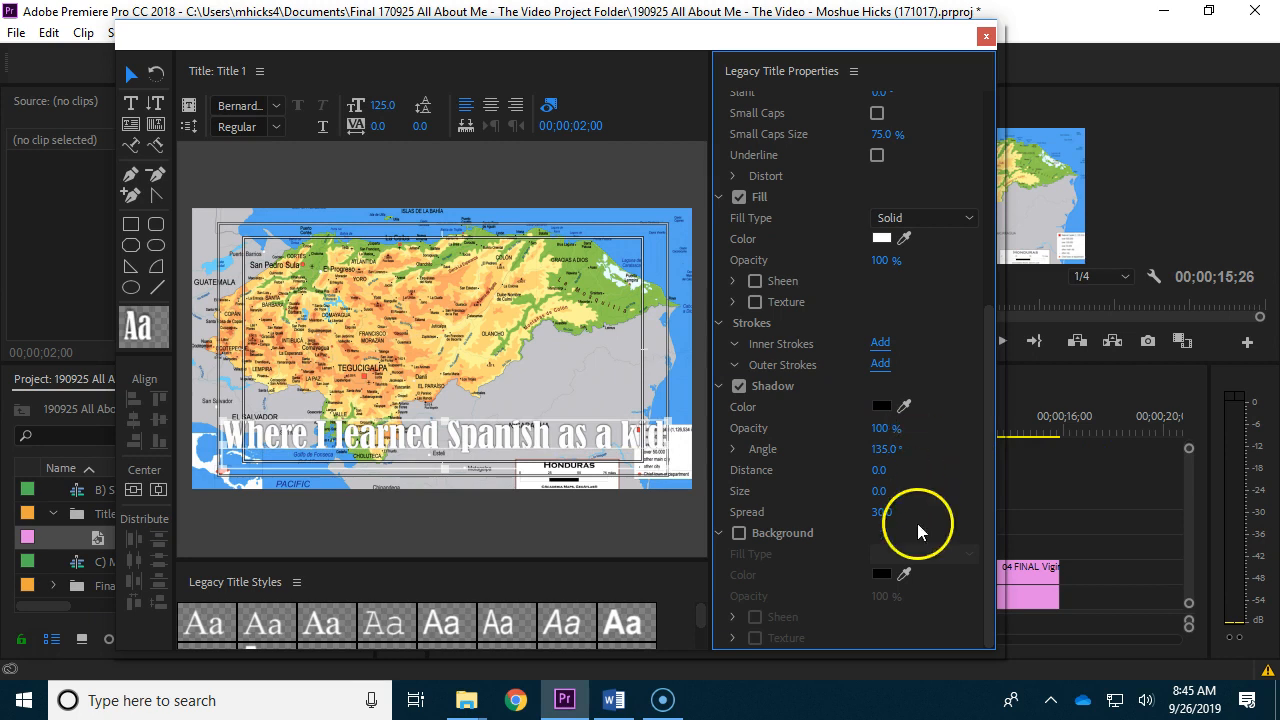
Set the caption shadow's size to 71 and spread to 100, and compare the caption with and without the shadow
{"action": "left_click_drag", "start_coordinate": [877, 491], "coordinate": [944, 494]}
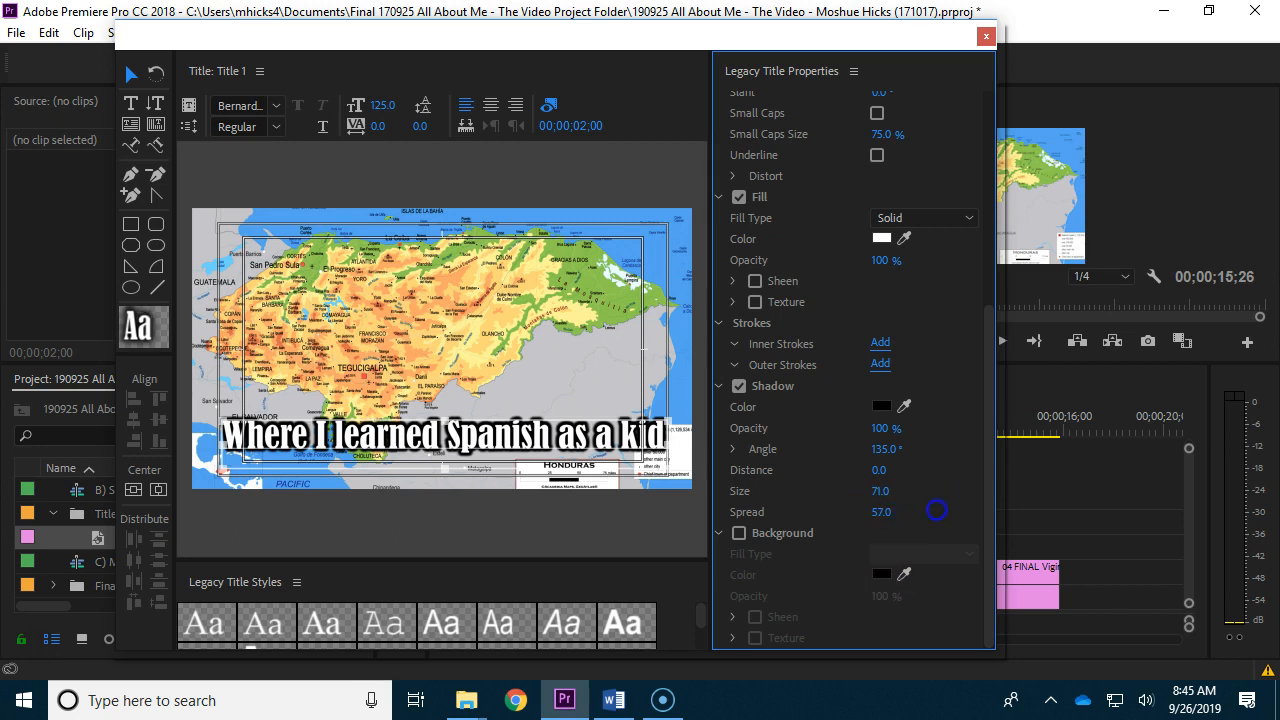
{"action": "left_click_drag", "start_coordinate": [931, 510], "coordinate": [1020, 516]}
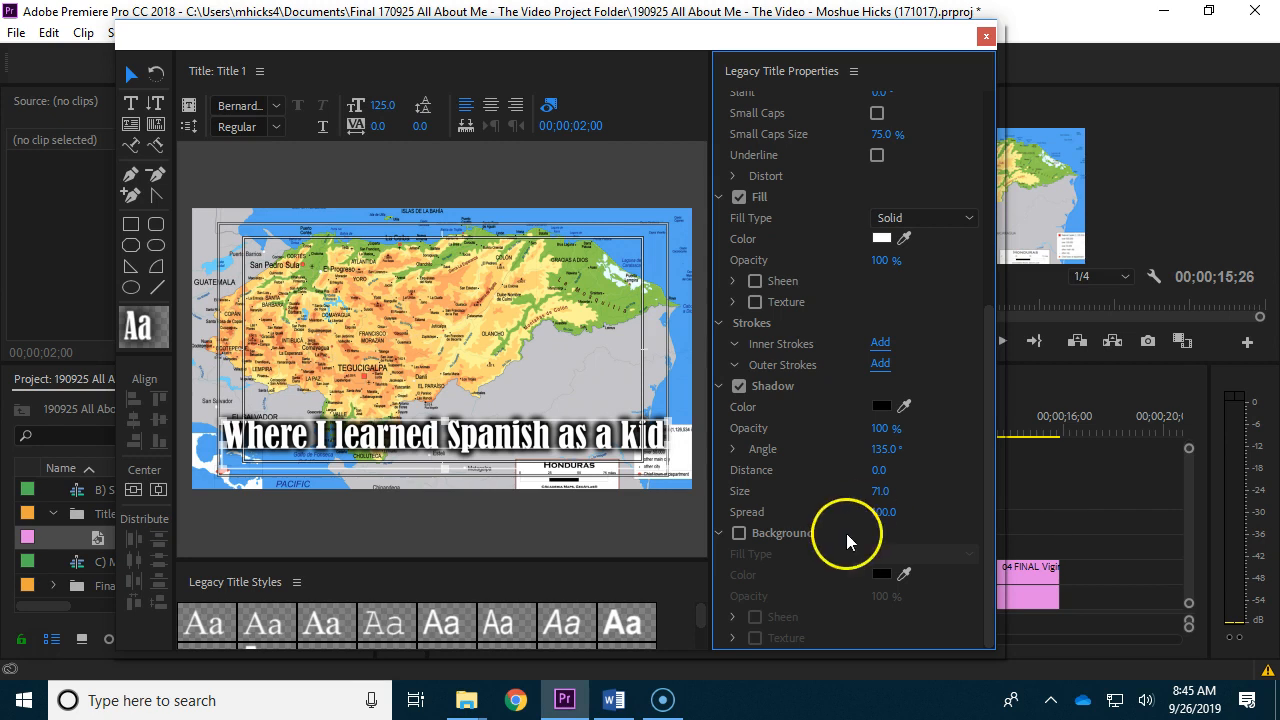
{"action": "left_click", "coordinate": [739, 387]}
{"action": "left_click", "coordinate": [739, 387]}
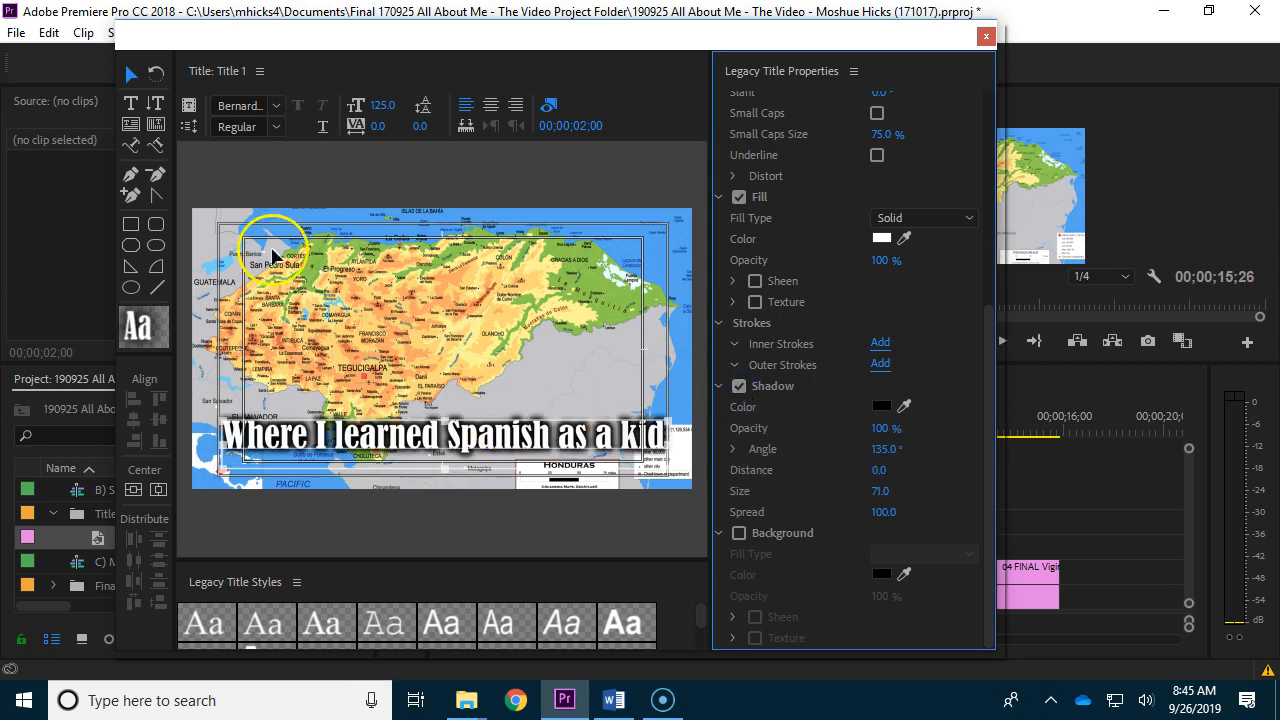
Nudge the caption slightly lower in the frame and close the title editor
{"action": "left_click", "coordinate": [422, 445]}
{"action": "left_click_drag", "start_coordinate": [422, 443], "coordinate": [423, 449]}
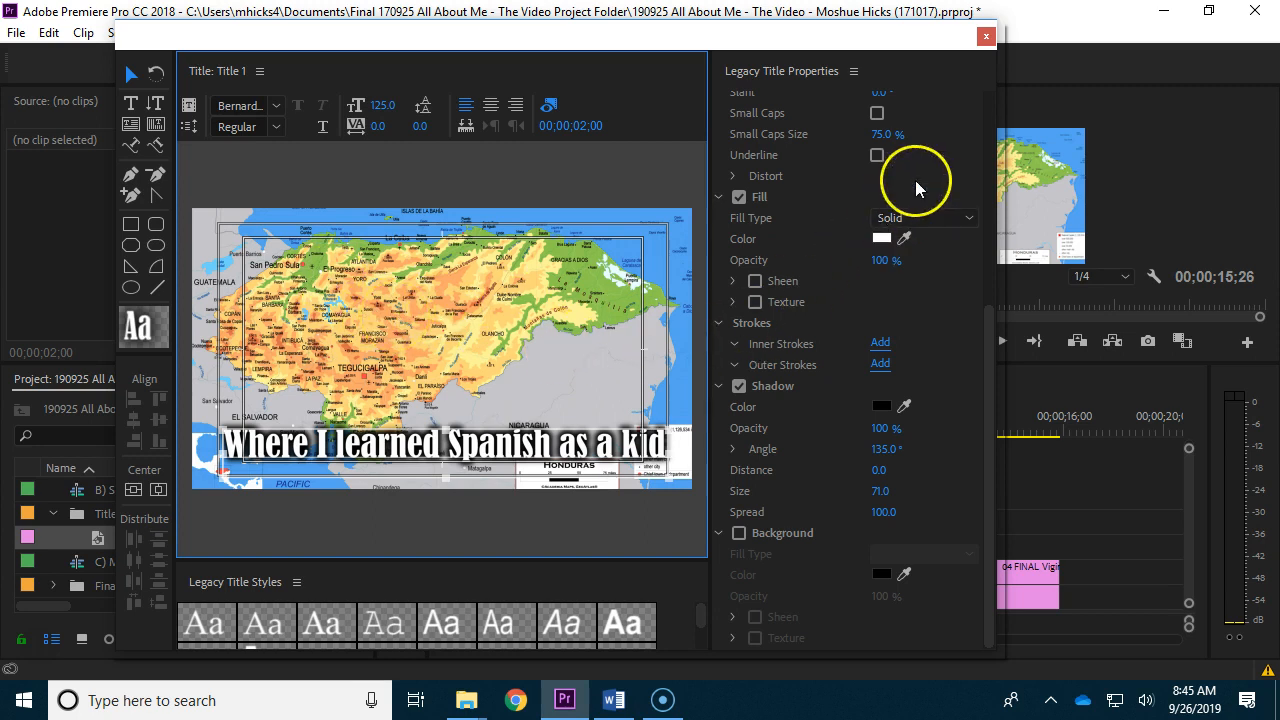
{"action": "left_click", "coordinate": [985, 36]}
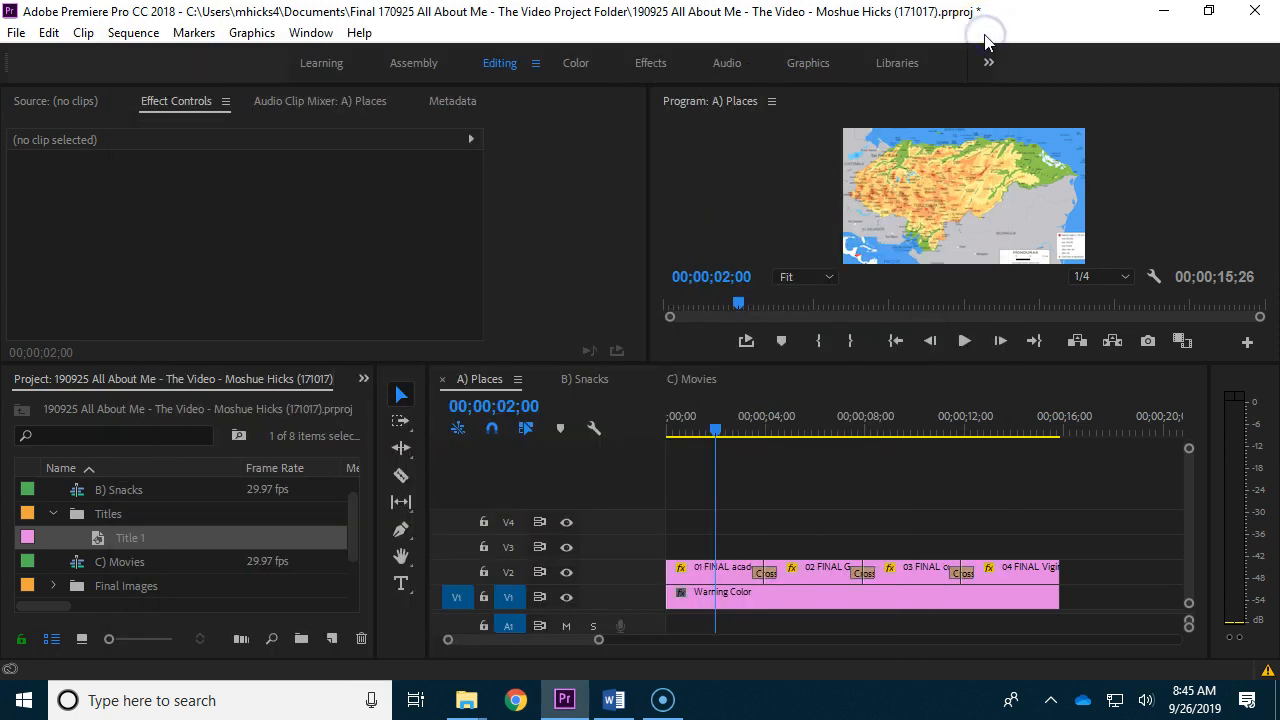
Place Title 1 on track V3 at 00;00;00;23 and trim its end to just before the first cross dissolve
{"action": "left_click_drag", "start_coordinate": [717, 432], "coordinate": [686, 449]}
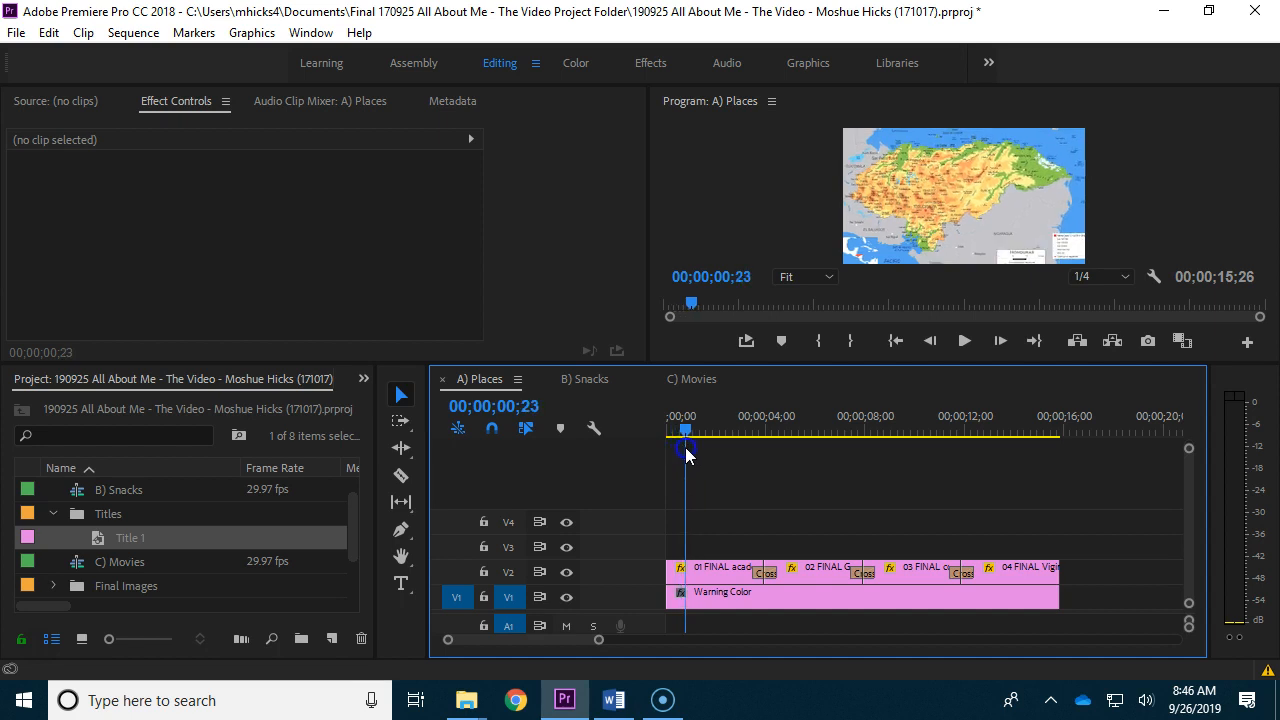
{"action": "left_click_drag", "start_coordinate": [98, 540], "coordinate": [700, 547]}
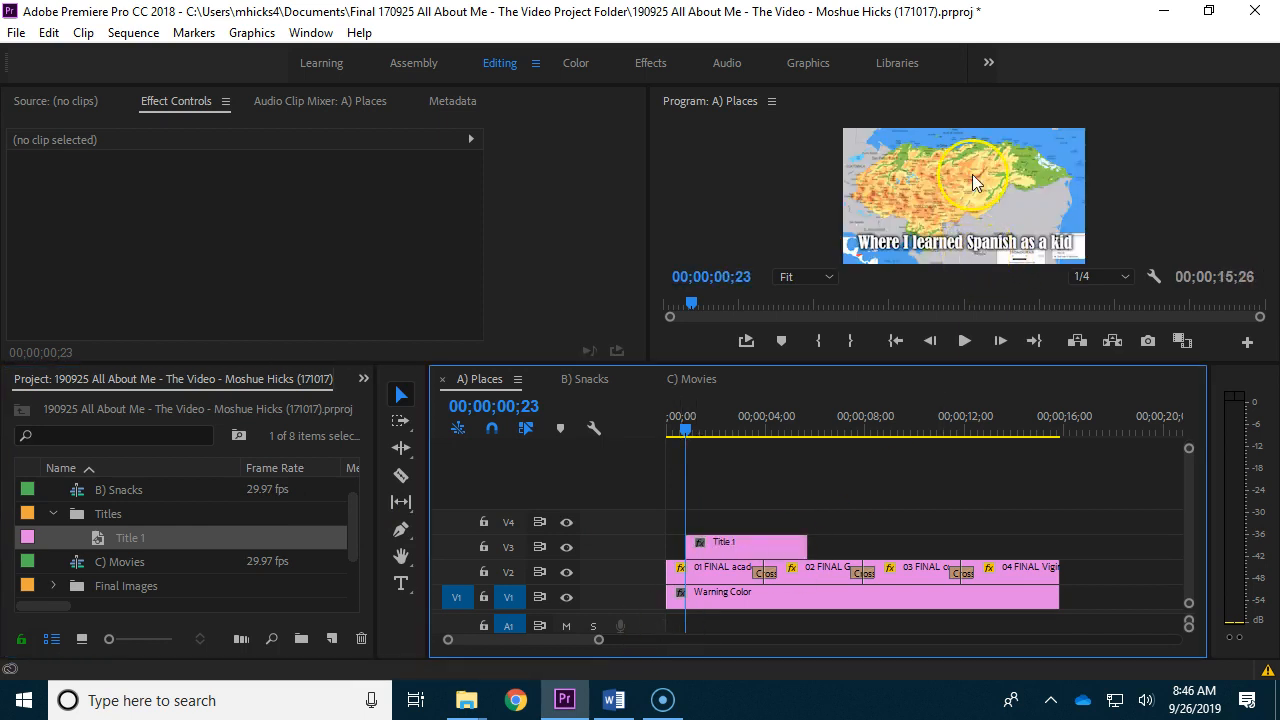
{"action": "left_click_drag", "start_coordinate": [804, 542], "coordinate": [750, 546]}
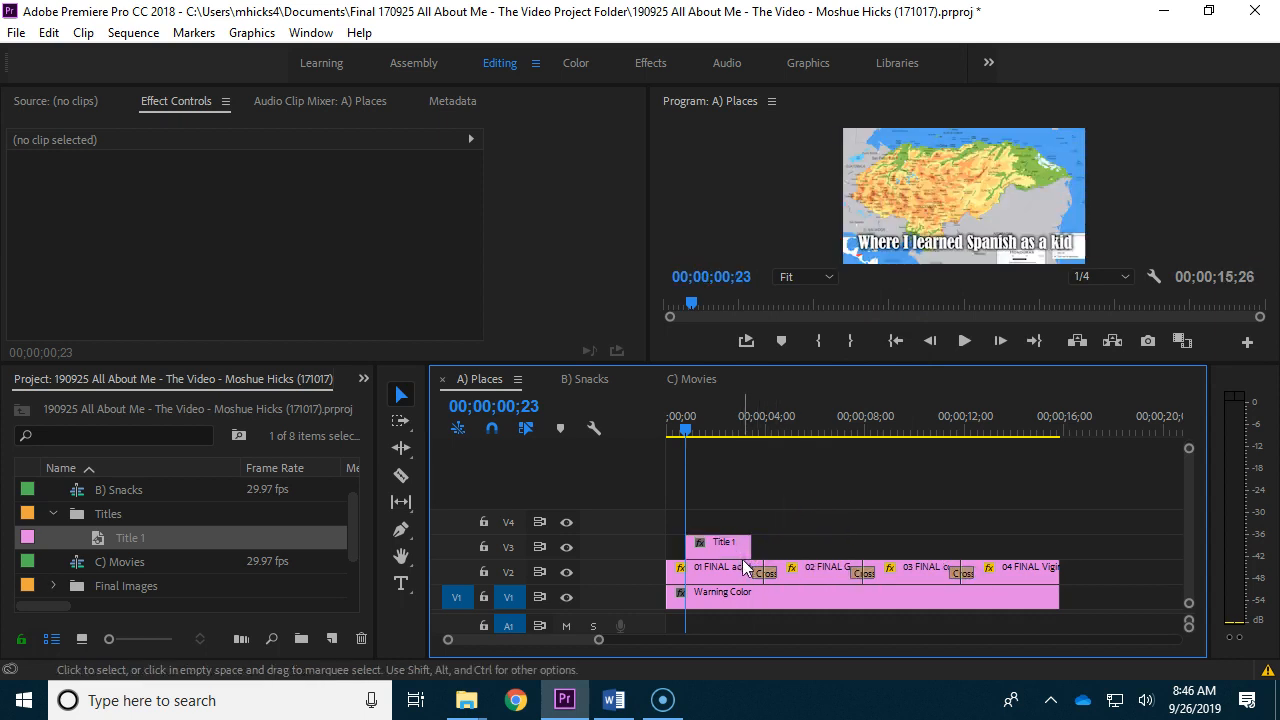
Enlarge the program preview area and preview the Title 1 clip over the Honduras image
{"action": "left_click_drag", "start_coordinate": [757, 423], "coordinate": [676, 451]}
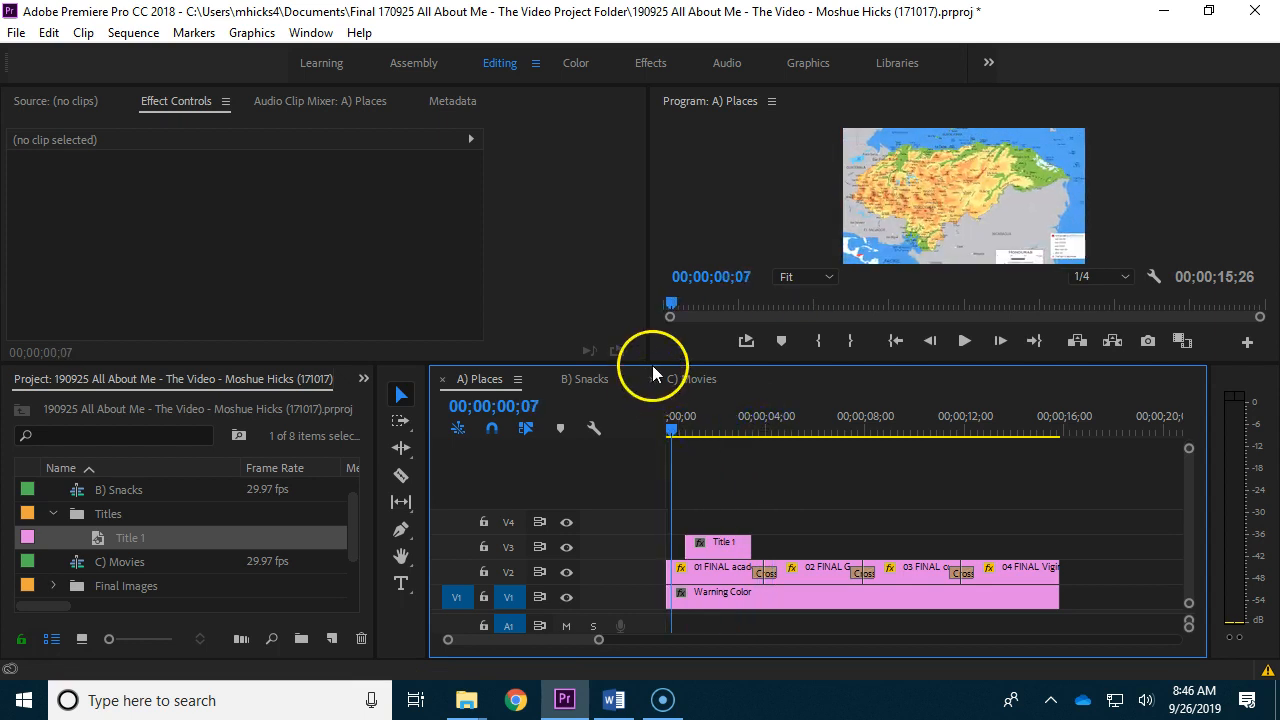
{"action": "left_click_drag", "start_coordinate": [651, 365], "coordinate": [650, 512]}
{"action": "mouse_move", "coordinate": [671, 578]}
{"action": "left_mouse_down"}
{"action": "mouse_move", "coordinate": [780, 563]}
{"action": "mouse_move", "coordinate": [667, 563]}
{"action": "left_mouse_up"}
{"action": "left_click_drag", "start_coordinate": [680, 514], "coordinate": [684, 411]}
{"action": "left_click", "coordinate": [702, 546]}
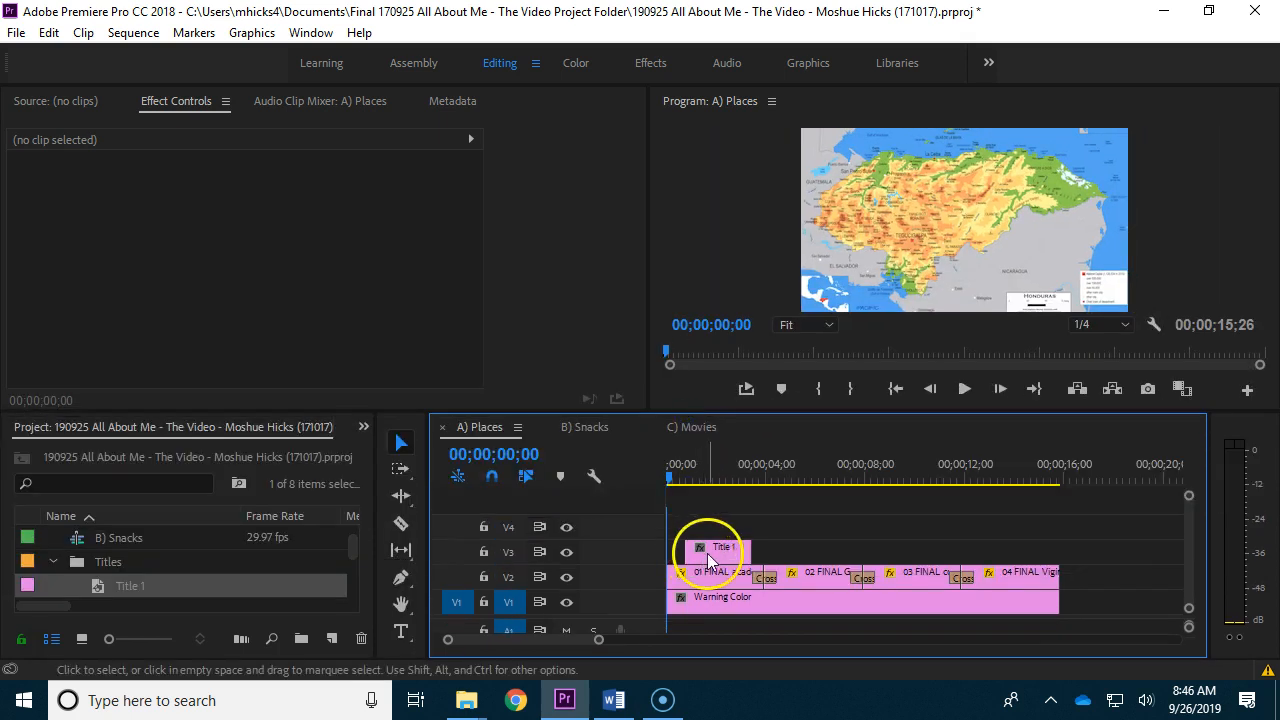
{"action": "key", "text": "space"}
{"action": "left_click", "coordinate": [662, 476]}
{"action": "left_click_drag", "start_coordinate": [660, 478], "coordinate": [717, 478]}
Copy the caption "Guam: where my son was born" from the Captions and Credits document in Word and return to Premiere Pro
{"action": "left_click", "coordinate": [600, 703]}
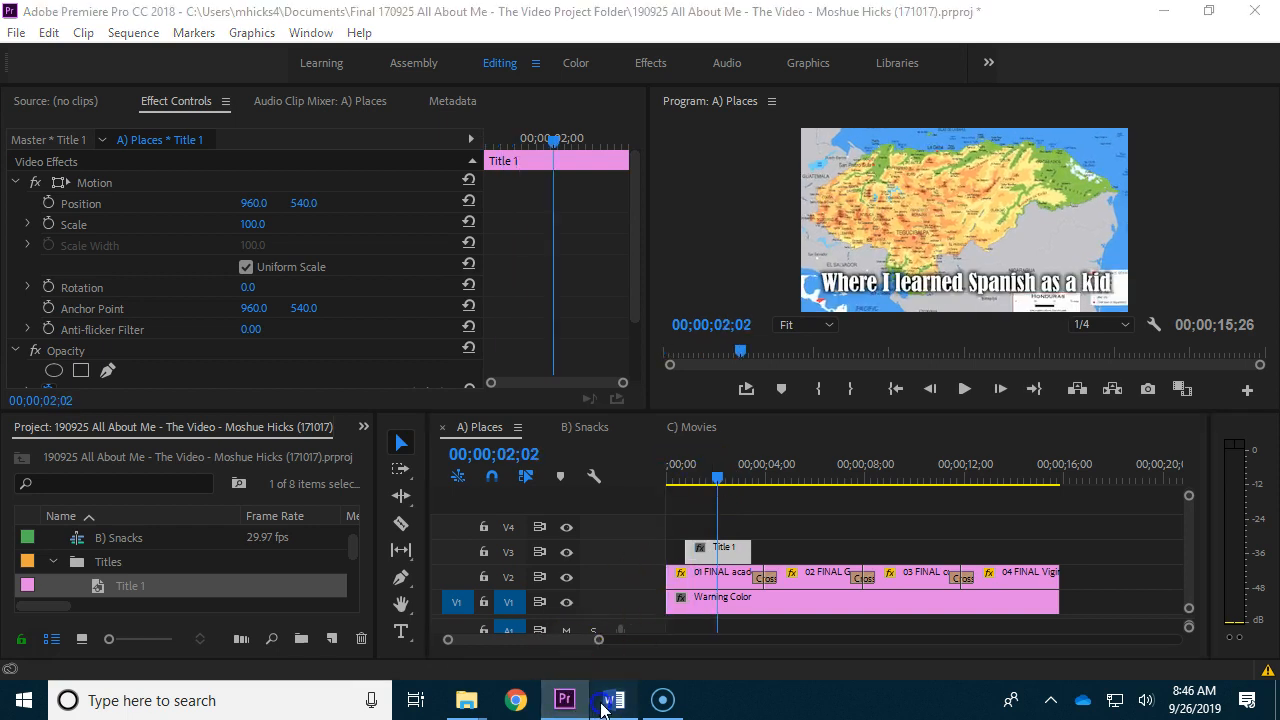
{"action": "left_click", "coordinate": [641, 392]}
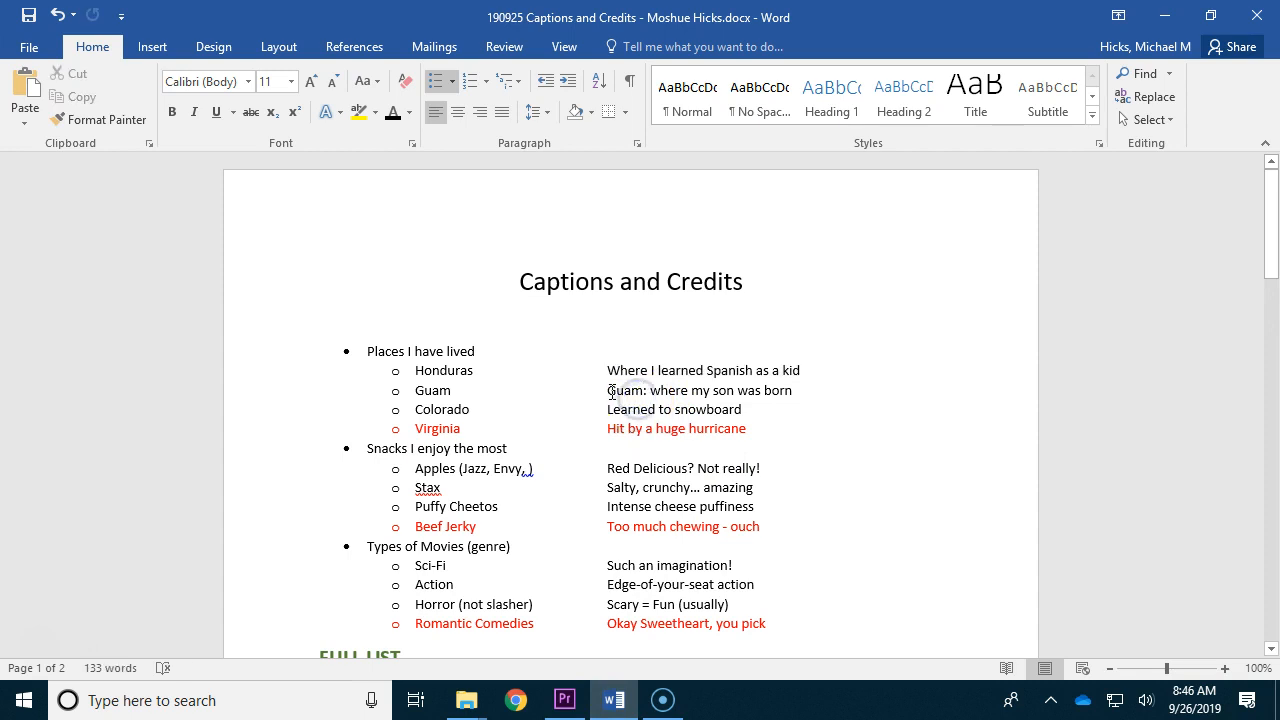
{"action": "left_click_drag", "start_coordinate": [669, 390], "coordinate": [792, 386]}
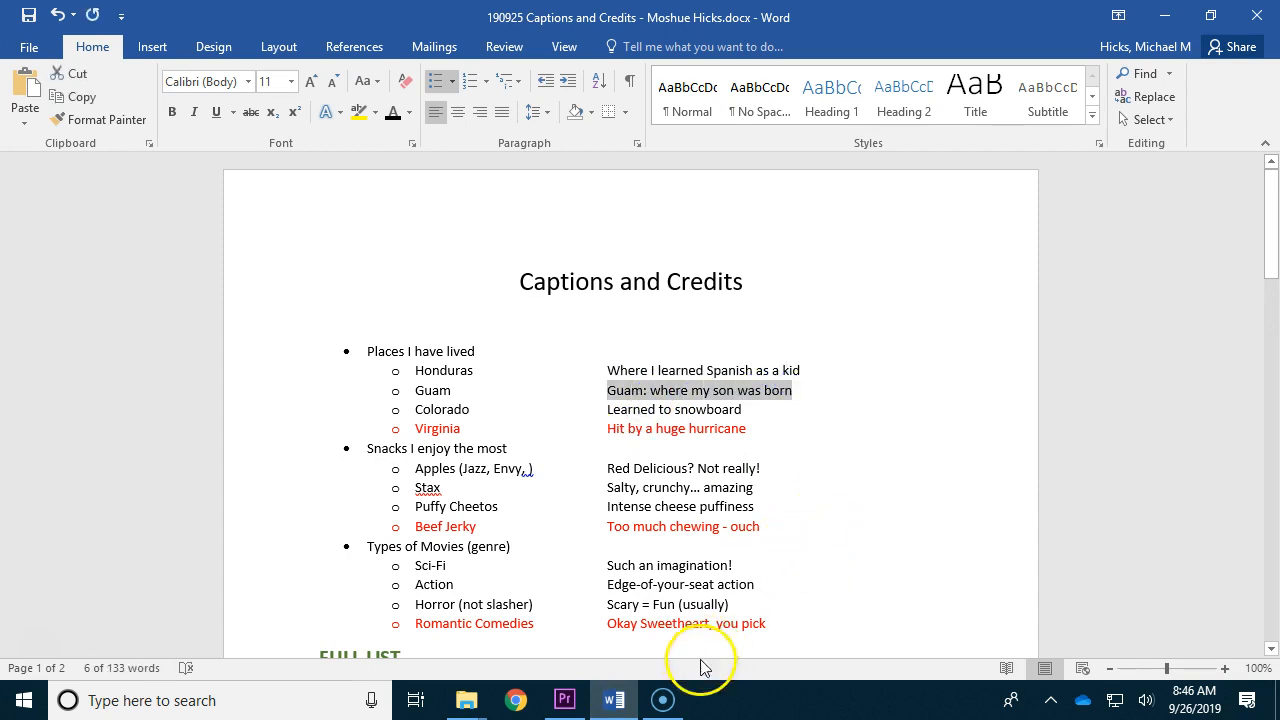
{"action": "left_click", "coordinate": [566, 700]}
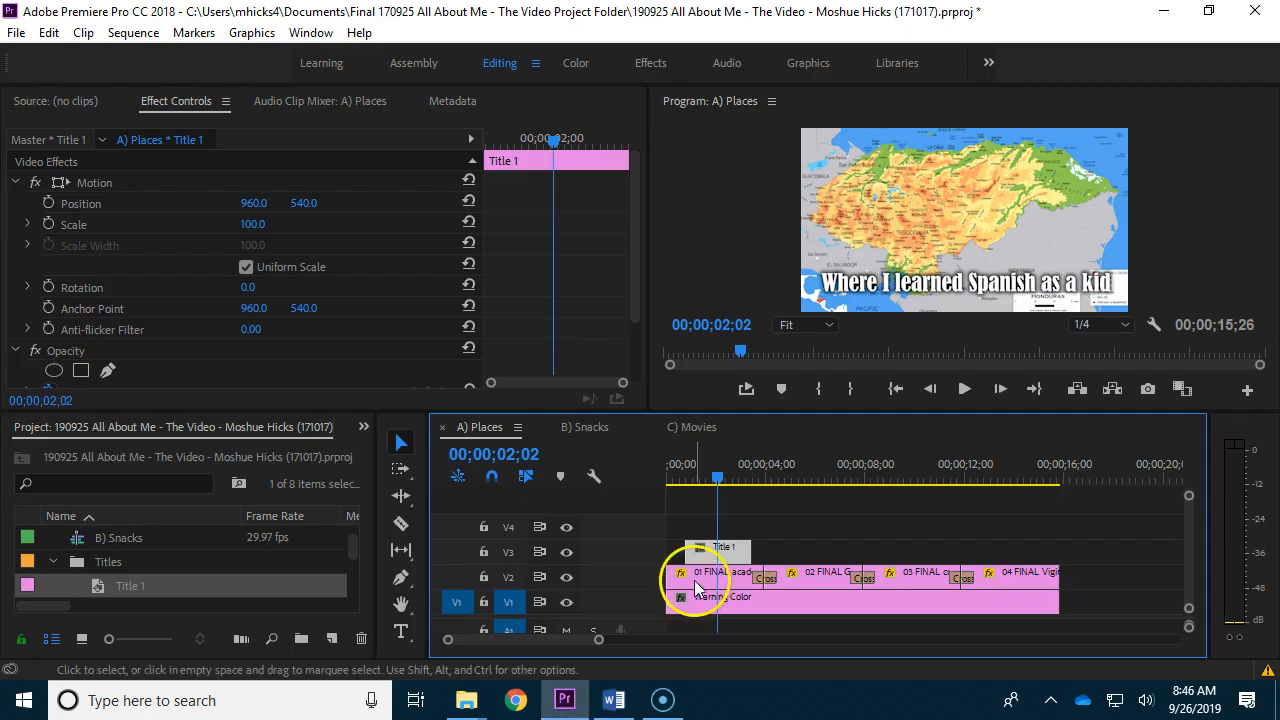
{"action": "mouse_move", "coordinate": [720, 479]}
{"action": "left_mouse_down"}
{"action": "mouse_move", "coordinate": [781, 483]}
{"action": "mouse_move", "coordinate": [726, 479]}
{"action": "left_mouse_up"}
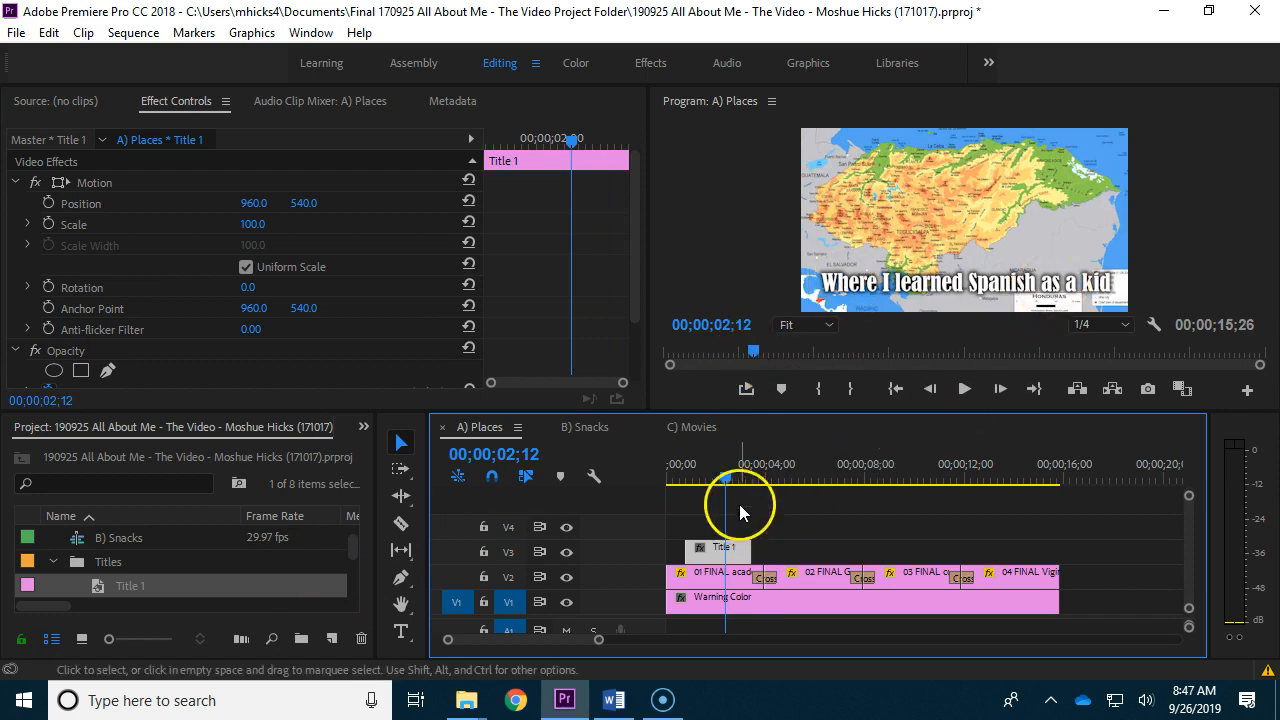
{"action": "left_click_drag", "start_coordinate": [729, 480], "coordinate": [716, 481]}
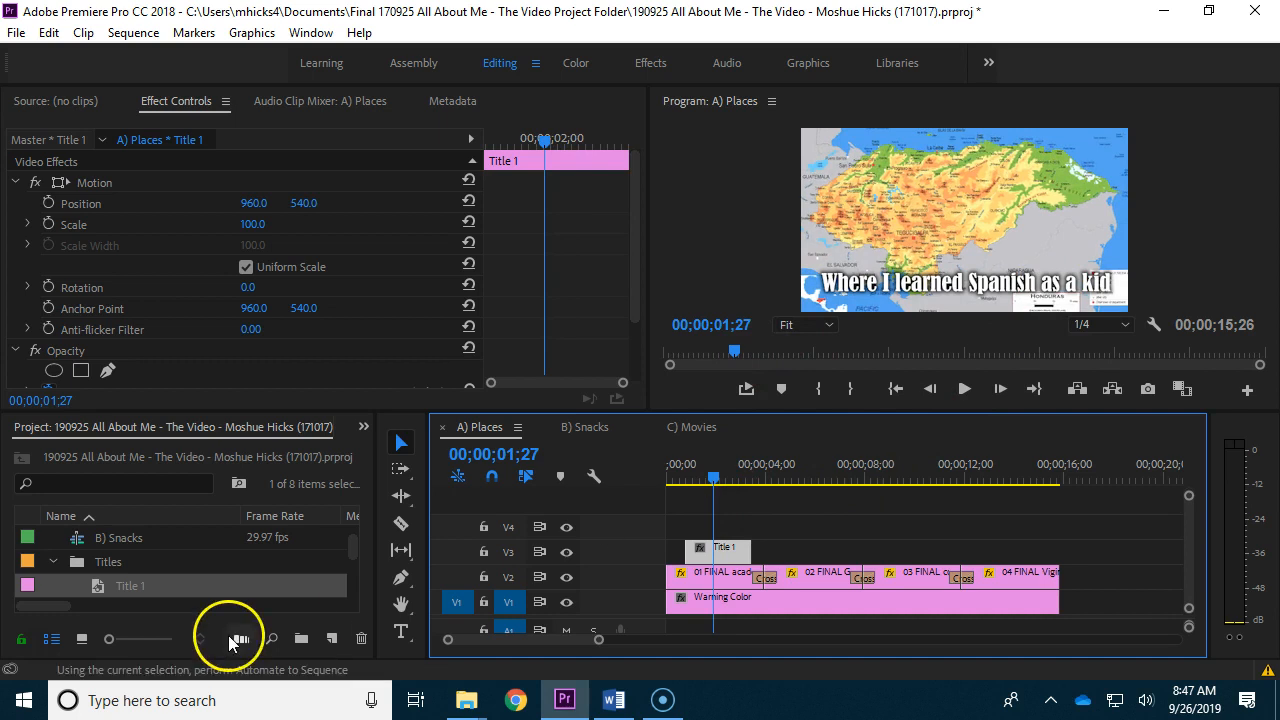
{"action": "double_click", "coordinate": [723, 560]}
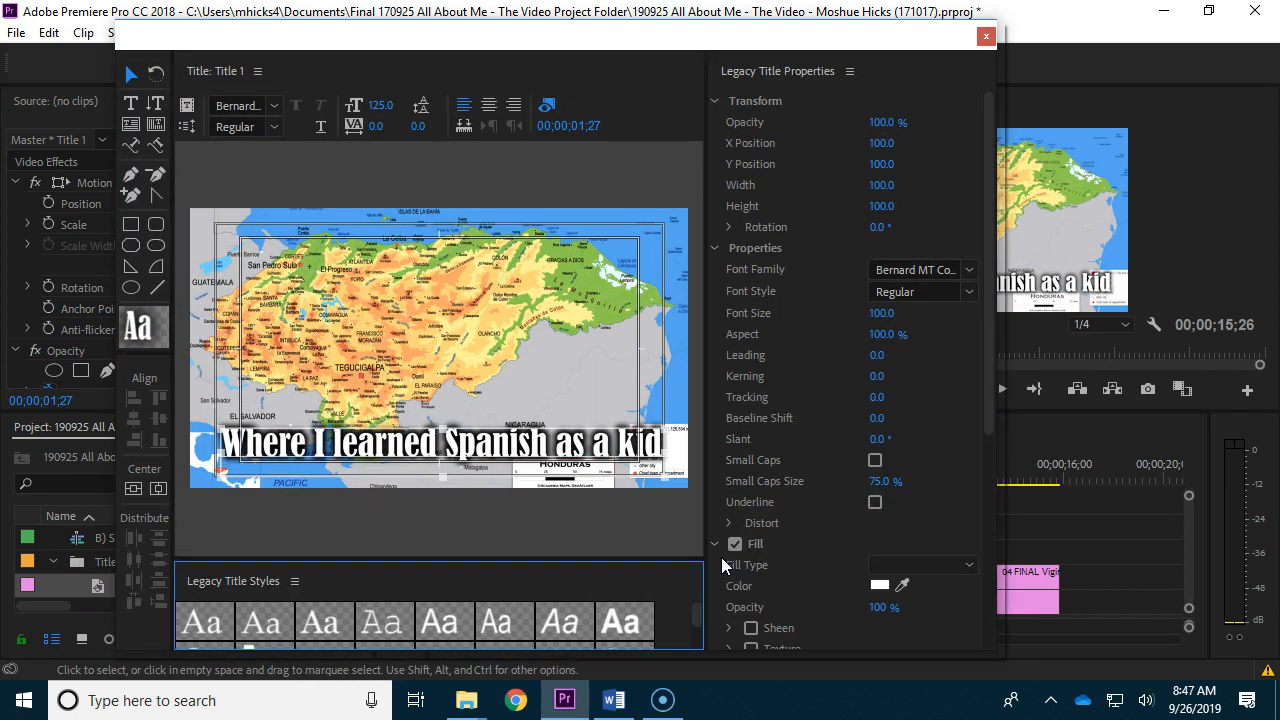
{"action": "left_click", "coordinate": [986, 36]}
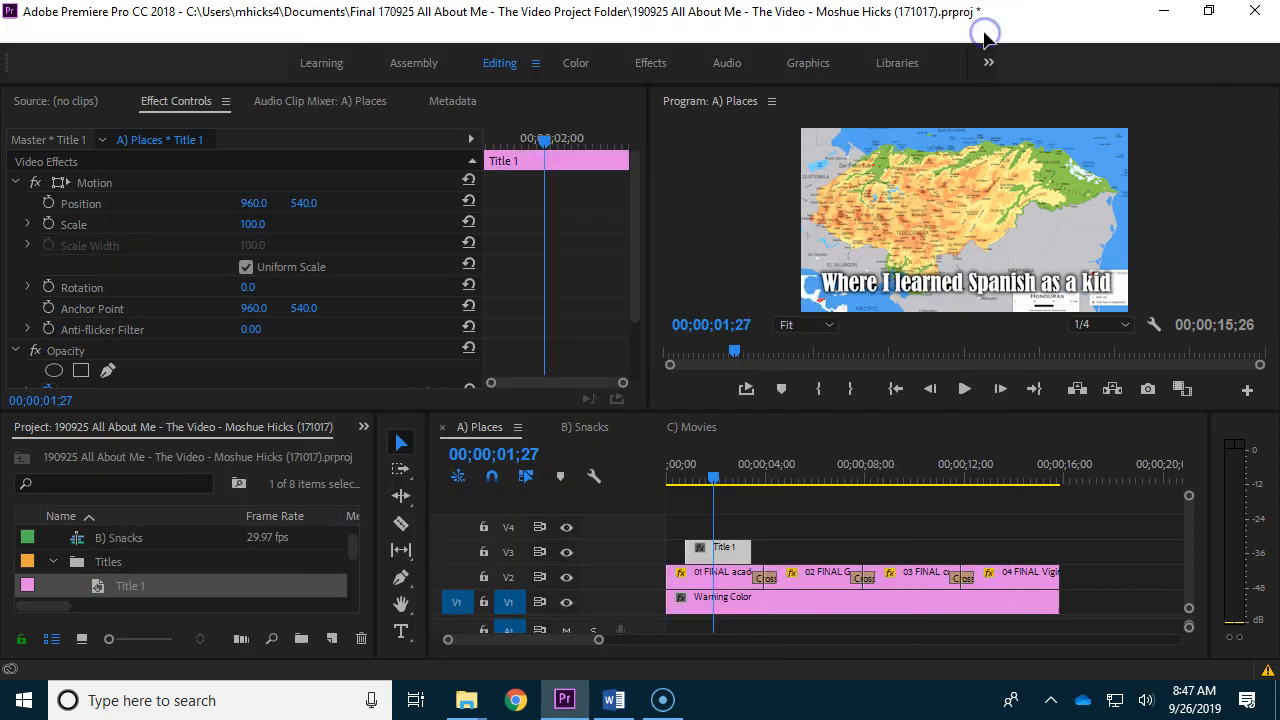
With the playhead over the Guam image at 00;00;05;18, create a new title named Title 2 based on Title 1
{"action": "left_click", "coordinate": [807, 472]}
{"action": "mouse_move", "coordinate": [807, 477]}
{"action": "left_mouse_down"}
{"action": "mouse_move", "coordinate": [789, 471]}
{"action": "mouse_move", "coordinate": [806, 472]}
{"action": "left_mouse_up"}
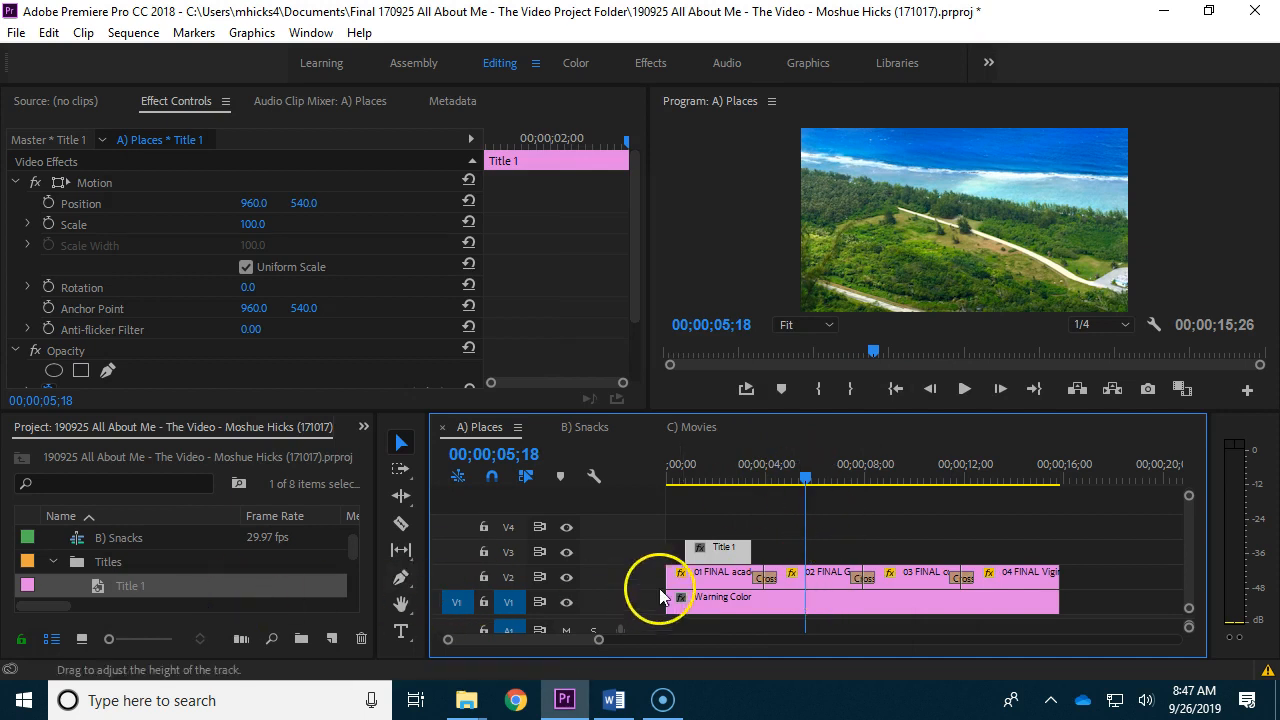
{"action": "double_click", "coordinate": [100, 582]}
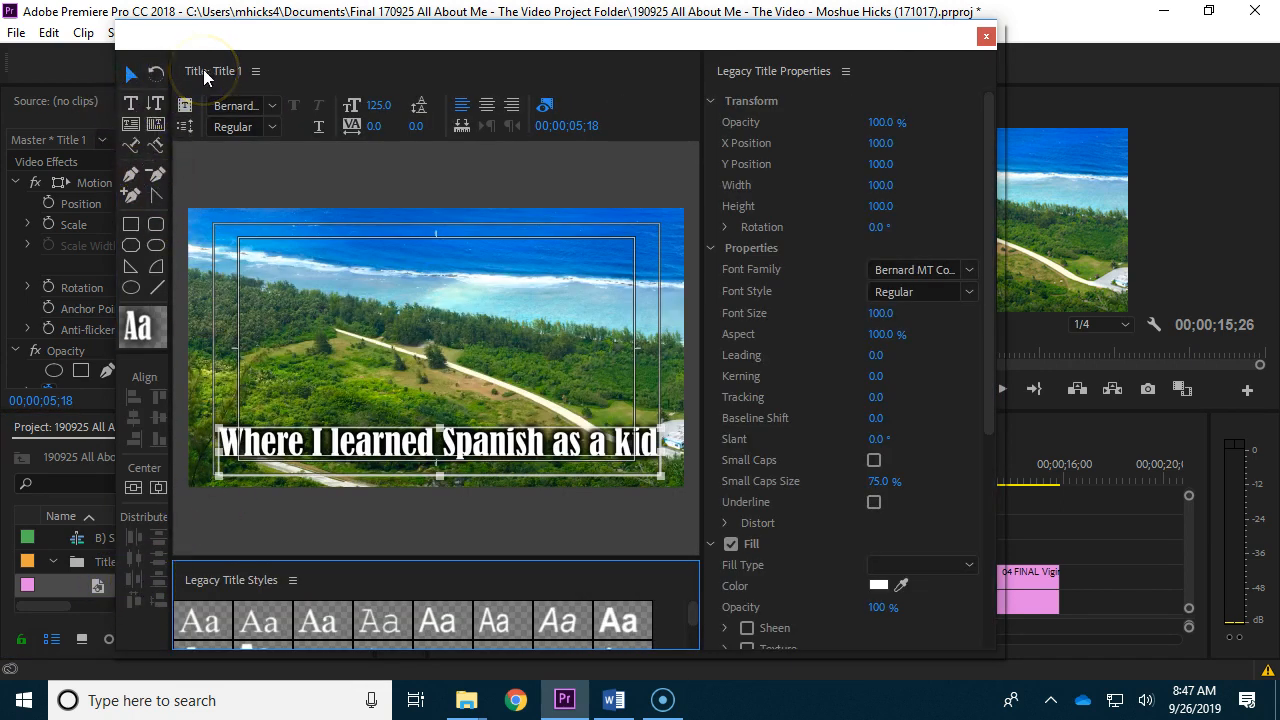
{"action": "left_click", "coordinate": [256, 75]}
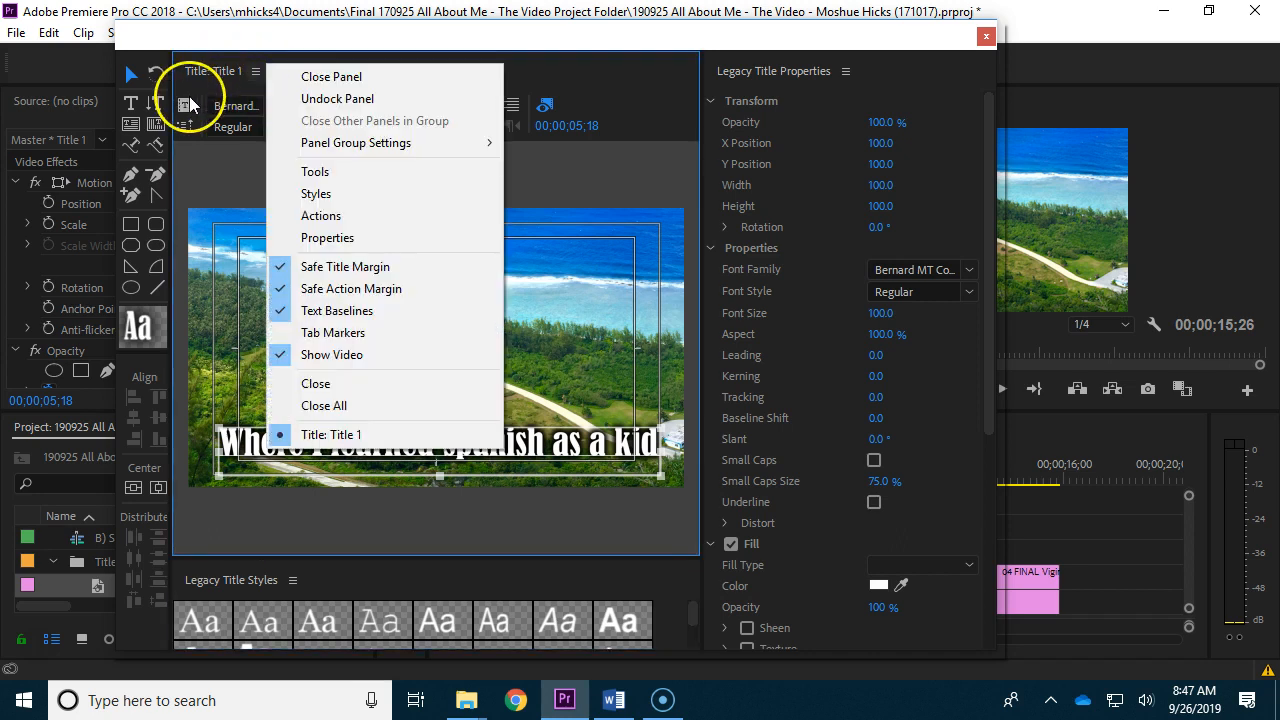
{"action": "left_click", "coordinate": [186, 104]}
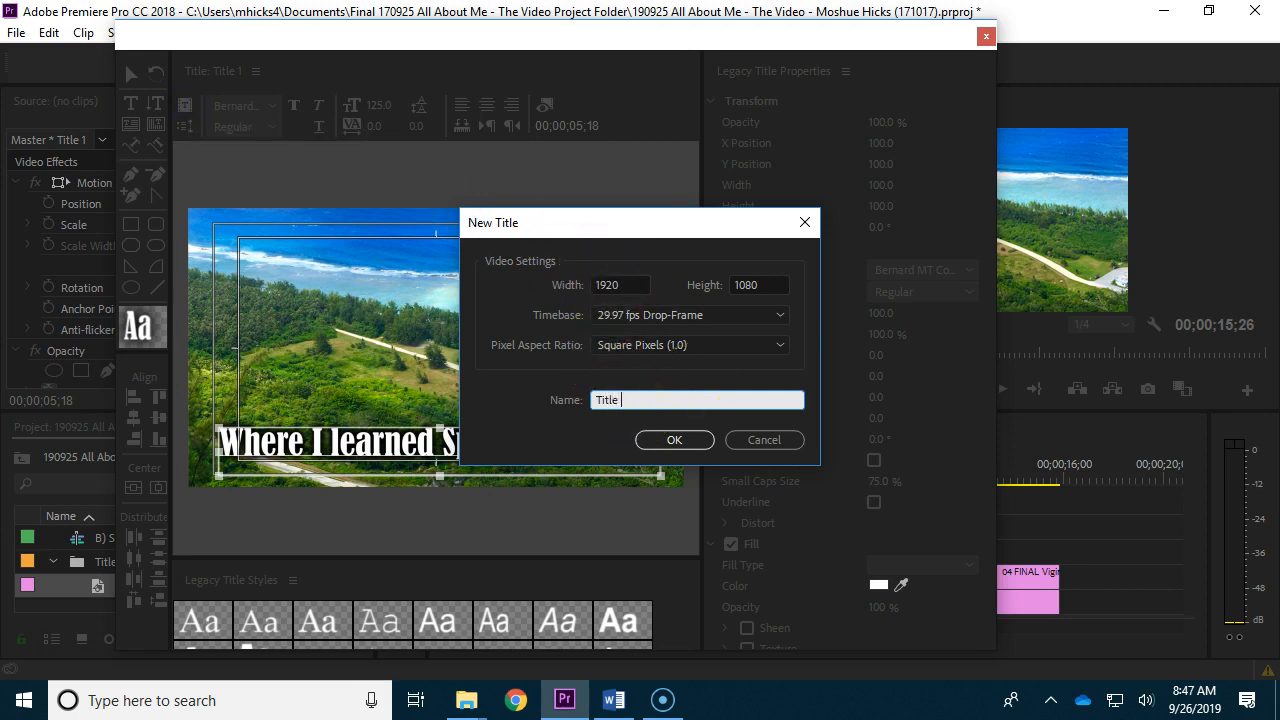
{"action": "key", "text": "Return"}
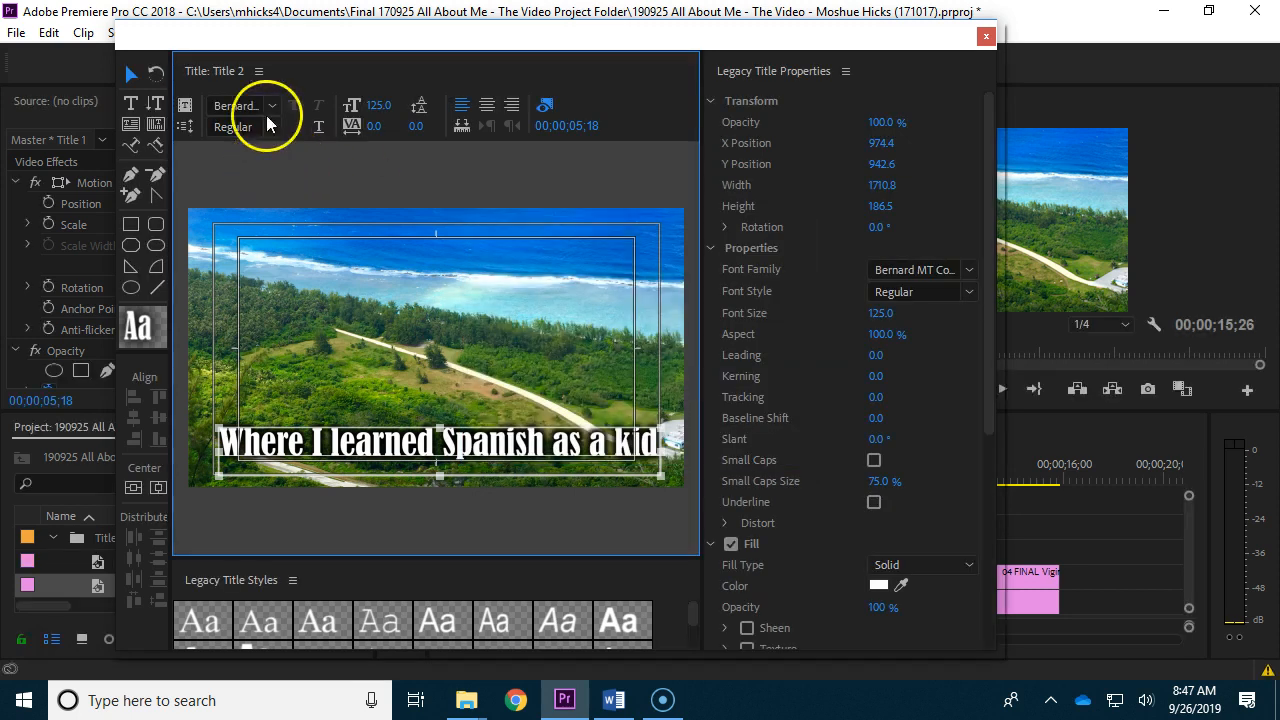
Replace the caption text in Title 2 with "Guam: where my son was born"
{"action": "left_click", "coordinate": [131, 105]}
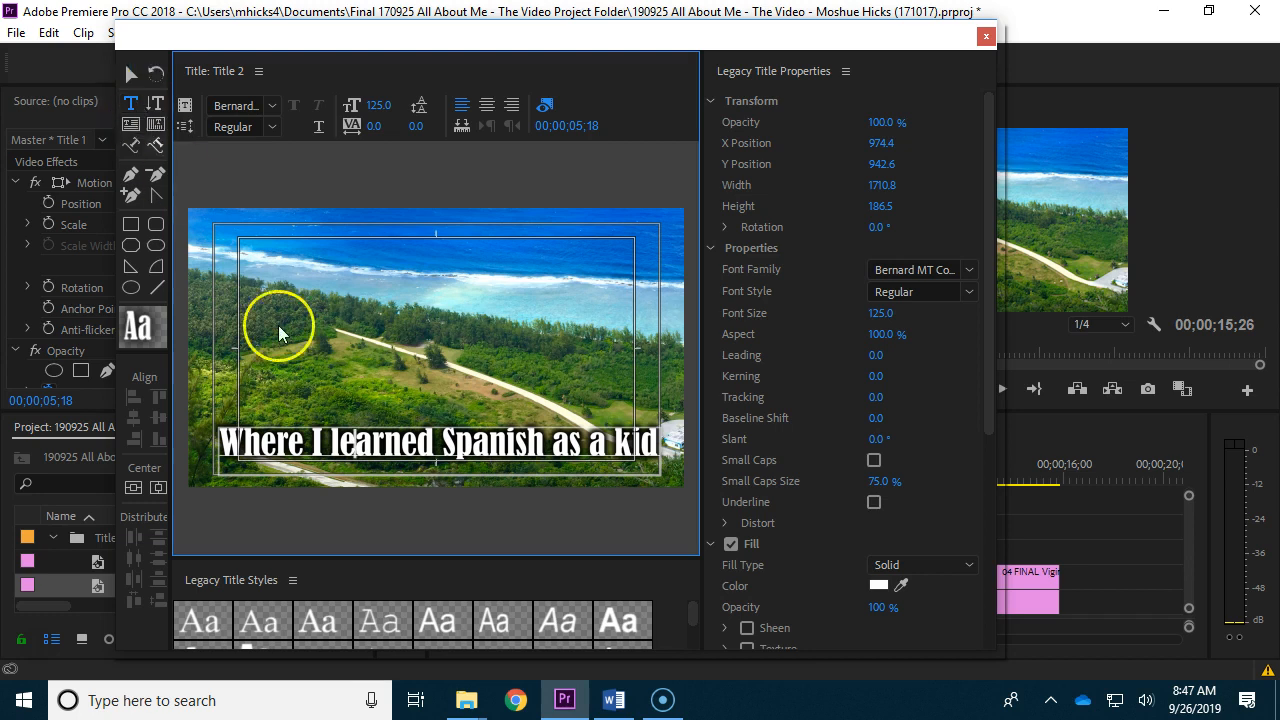
{"action": "left_click", "coordinate": [396, 508]}
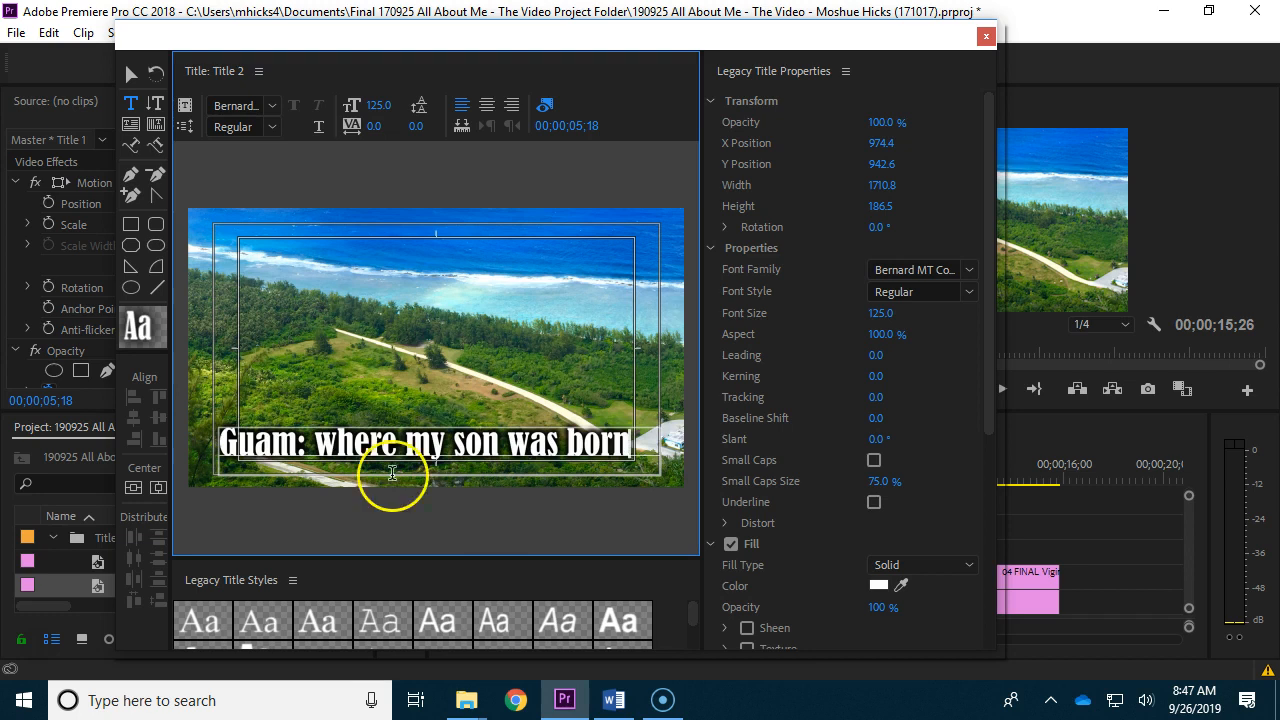
Set the Guam caption's font size to 132 and move it slightly down and right to about X 989.9, Y 965.9
{"action": "left_click_drag", "start_coordinate": [377, 106], "coordinate": [380, 105]}
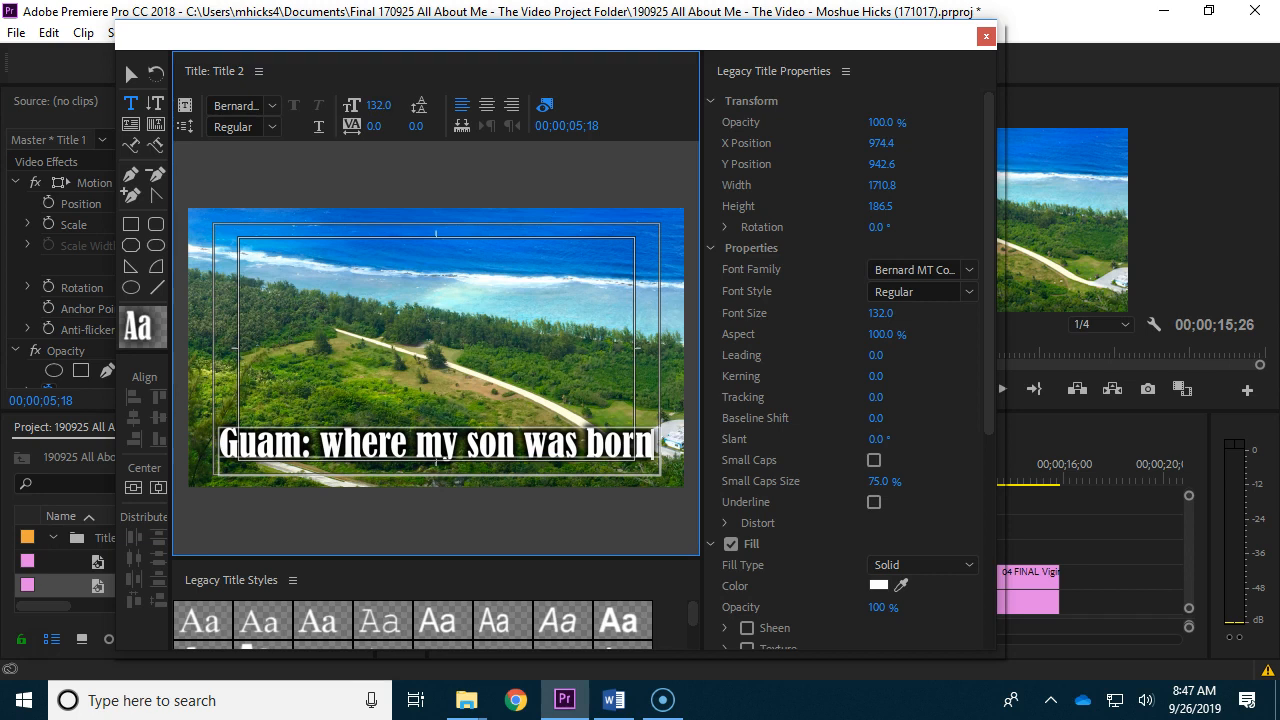
{"action": "left_click", "coordinate": [131, 73]}
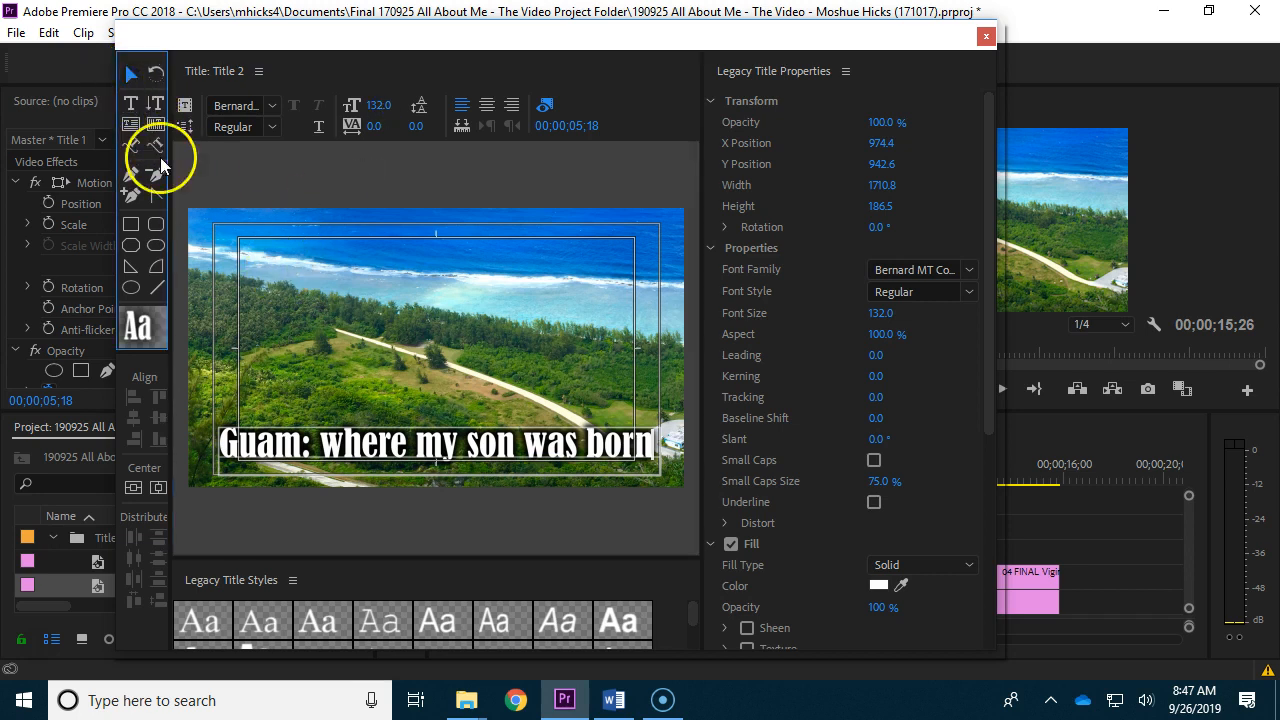
{"action": "mouse_move", "coordinate": [376, 449]}
{"action": "left_mouse_down"}
{"action": "mouse_move", "coordinate": [378, 250]}
{"action": "mouse_move", "coordinate": [379, 484]}
{"action": "mouse_move", "coordinate": [374, 455]}
{"action": "left_mouse_up"}
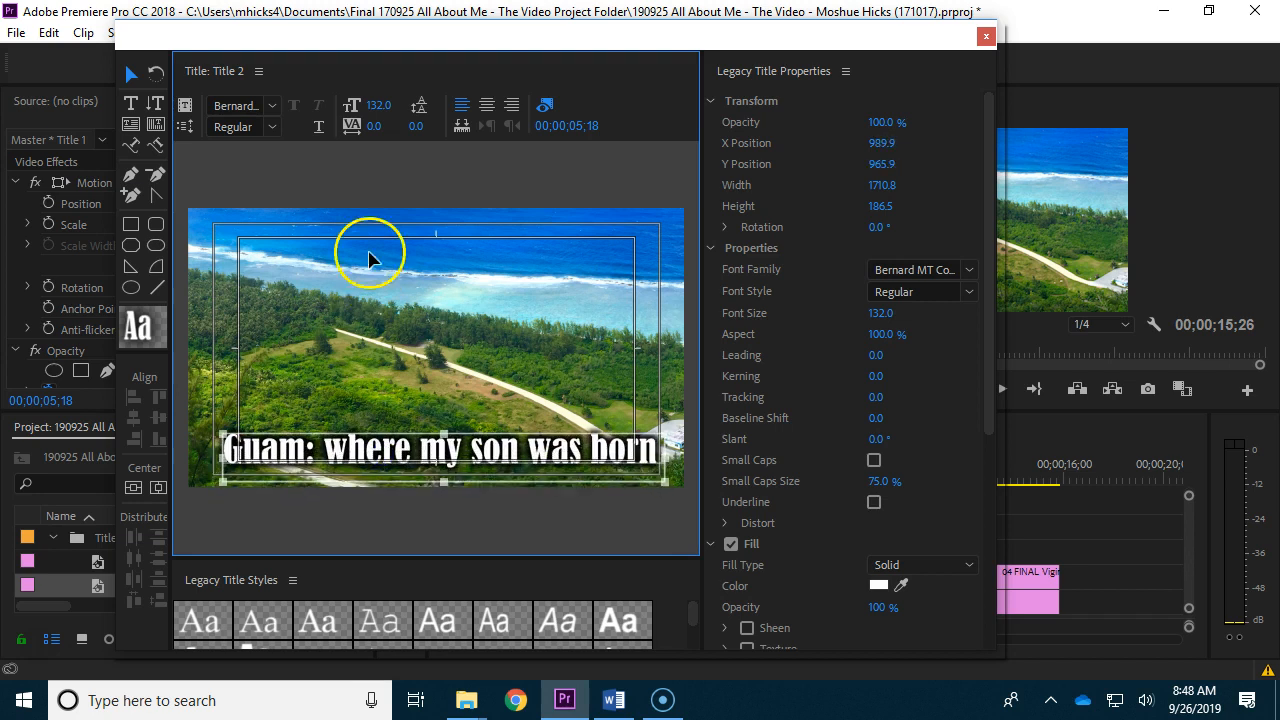
Close the title editor, place Title 2 on V3 at 00;00;04;14, and trim its end to just before the Guam image's closing cross dissolve
{"action": "left_click_drag", "start_coordinate": [378, 105], "coordinate": [386, 136]}
{"action": "left_click", "coordinate": [985, 38]}
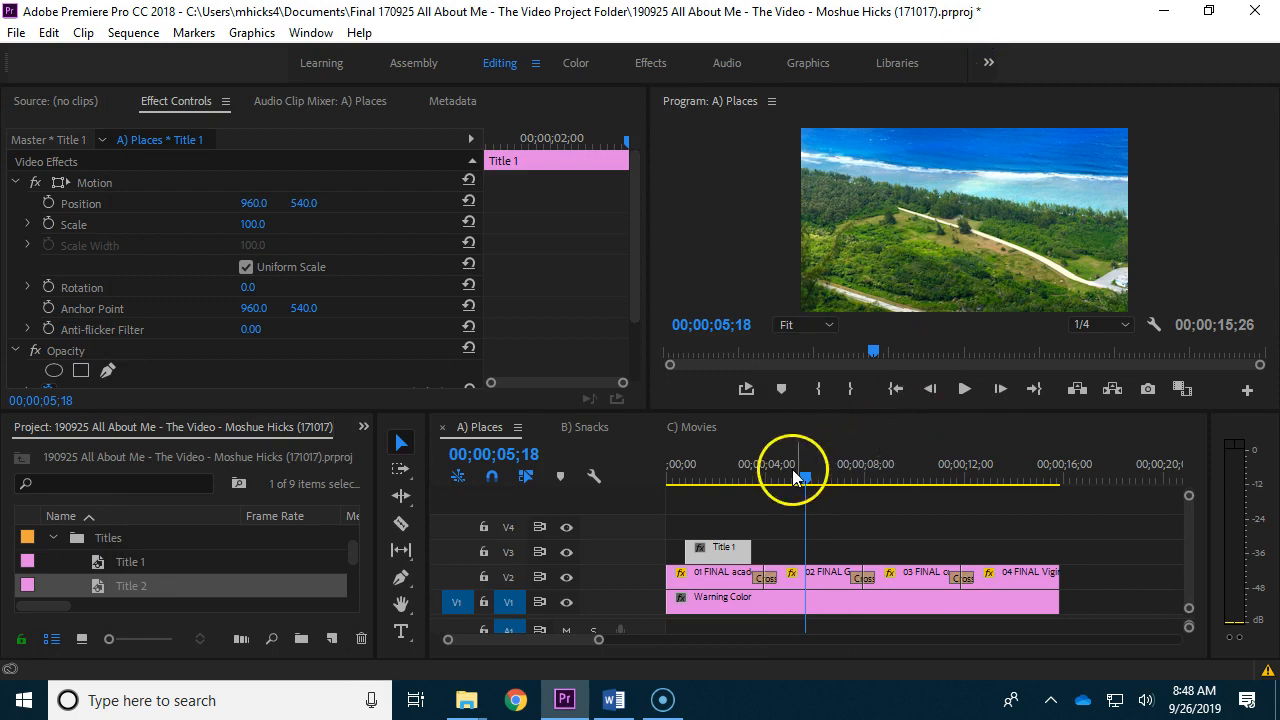
{"action": "left_click_drag", "start_coordinate": [805, 481], "coordinate": [778, 480]}
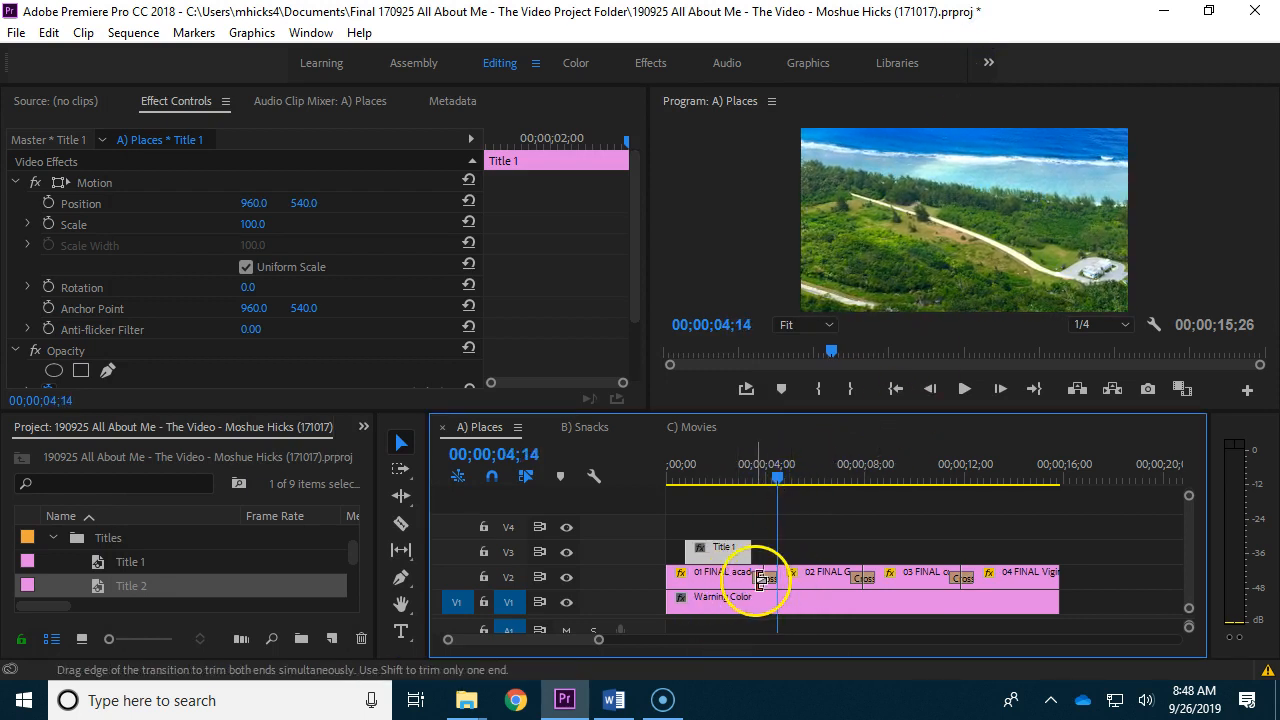
{"action": "left_click_drag", "start_coordinate": [92, 590], "coordinate": [779, 553]}
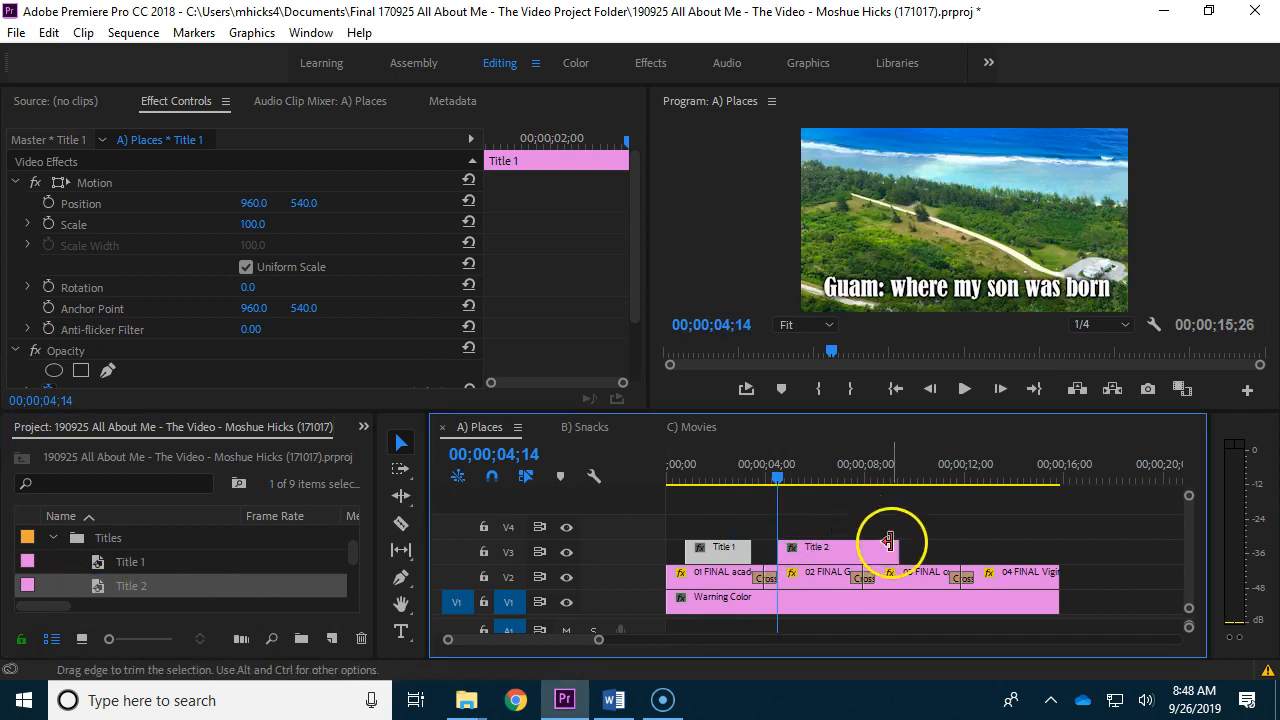
{"action": "left_click_drag", "start_coordinate": [896, 550], "coordinate": [848, 546]}
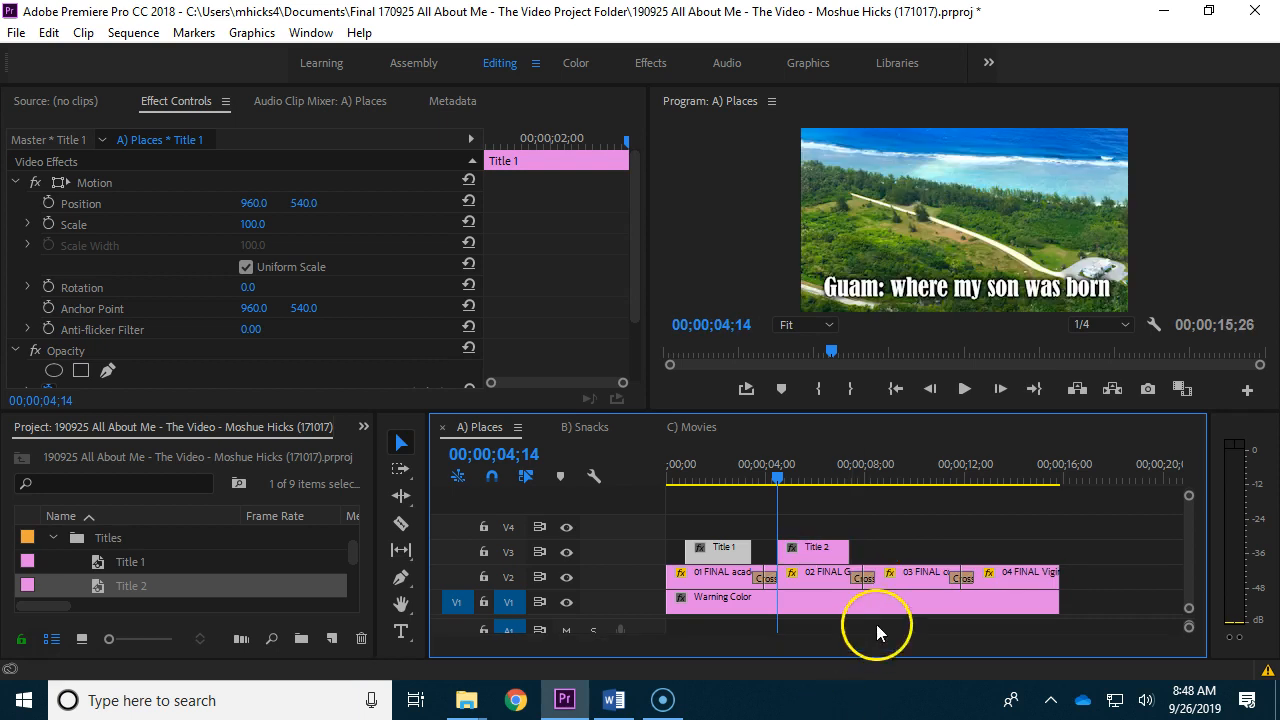
With the playhead at 00;00;06;00, reopen Title 2 from the timeline and set the Guam caption's fill color to black
{"action": "left_click_drag", "start_coordinate": [781, 480], "coordinate": [816, 527]}
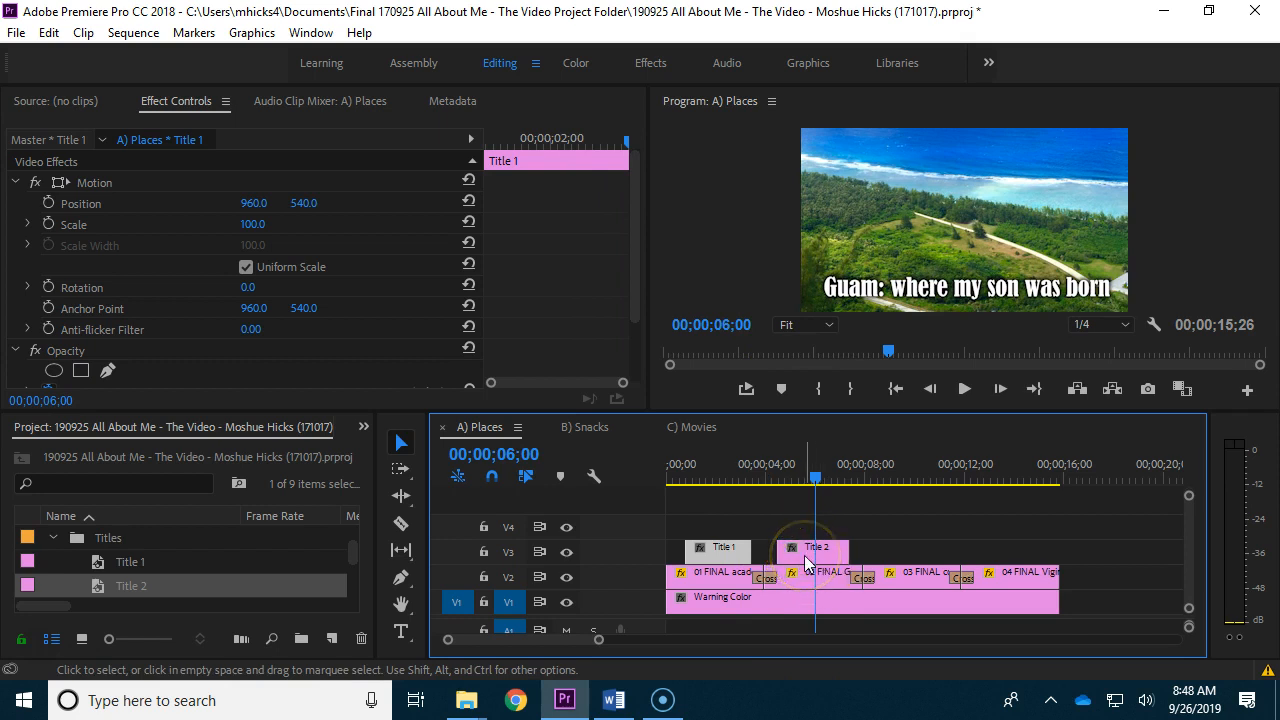
{"action": "double_click", "coordinate": [806, 562]}
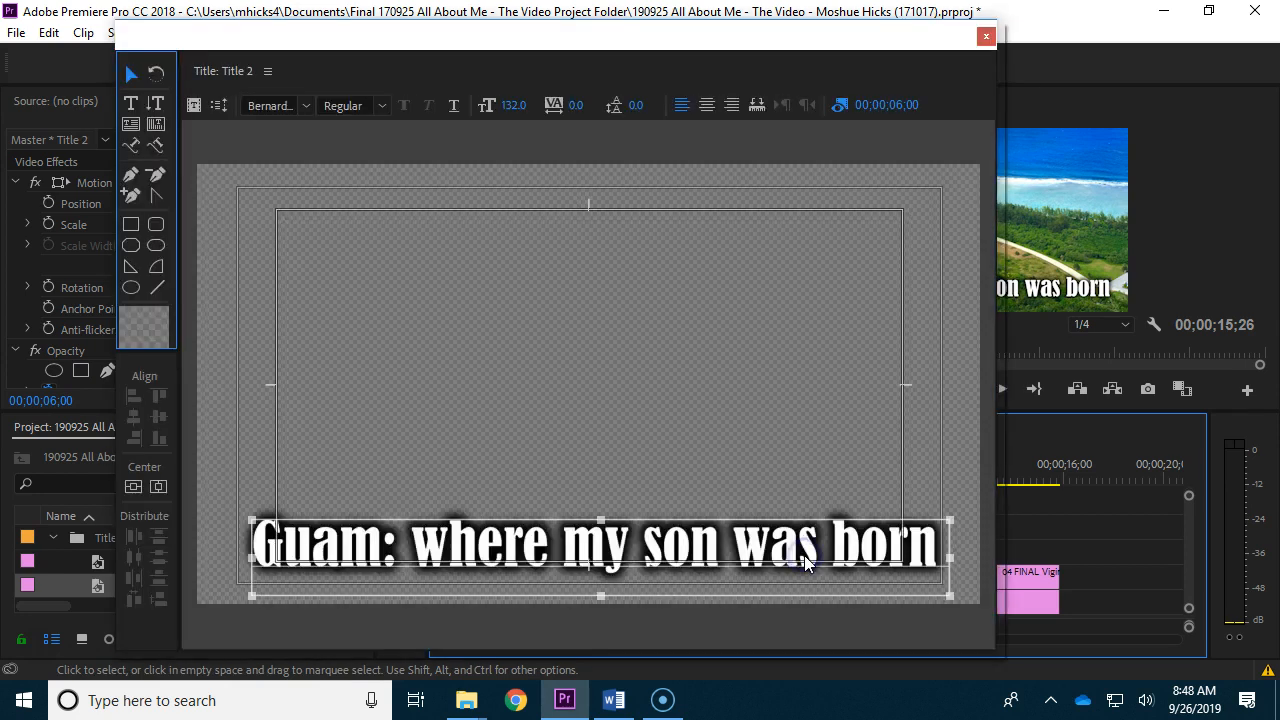
{"action": "left_click_drag", "start_coordinate": [986, 323], "coordinate": [986, 496]}
{"action": "left_click", "coordinate": [875, 318]}
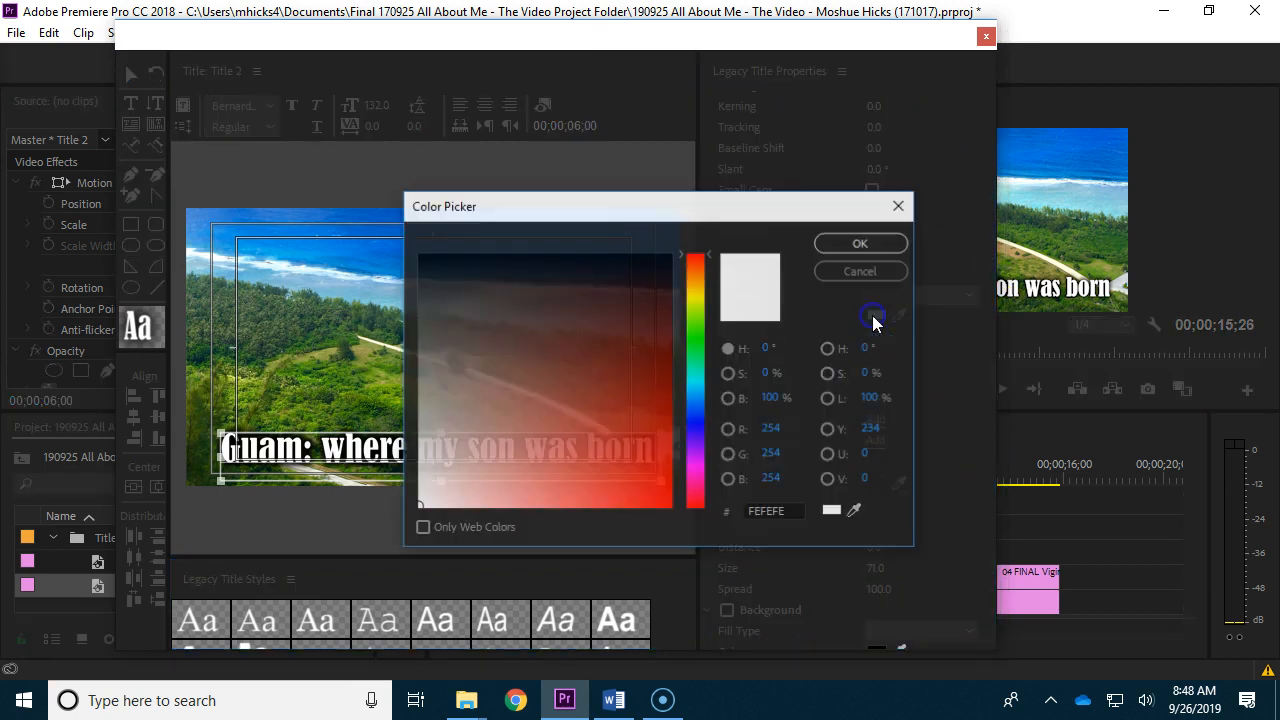
{"action": "left_click", "coordinate": [672, 254]}
{"action": "left_click", "coordinate": [823, 250]}
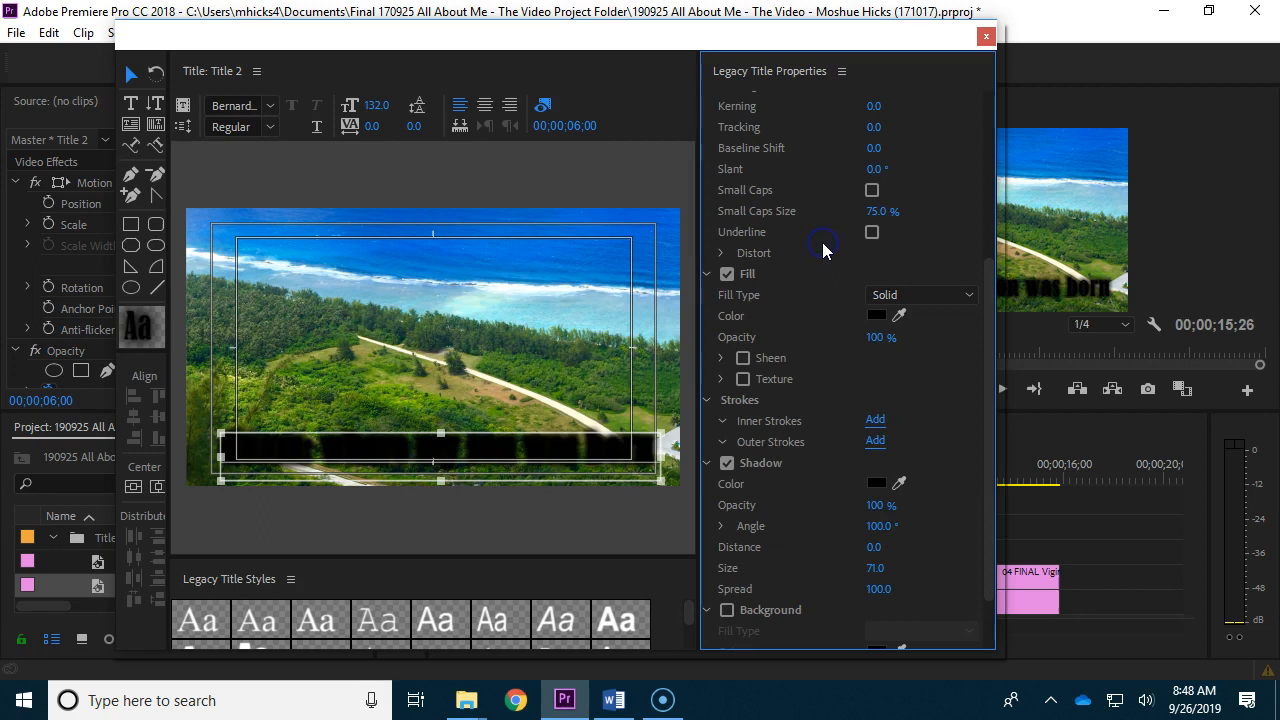
Set the Guam caption's shadow color to white and close the title editor
{"action": "left_click", "coordinate": [875, 483]}
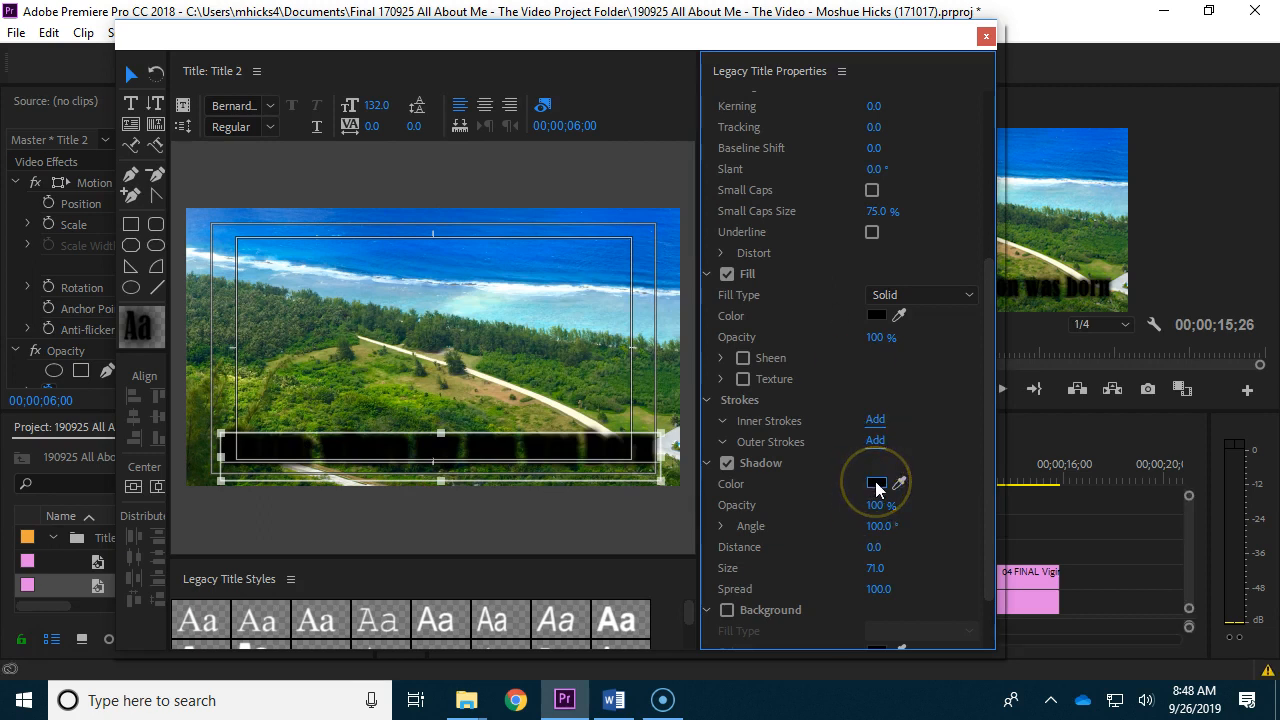
{"action": "left_click", "coordinate": [433, 471]}
{"action": "left_click_drag", "start_coordinate": [433, 471], "coordinate": [412, 522]}
{"action": "left_click", "coordinate": [836, 242]}
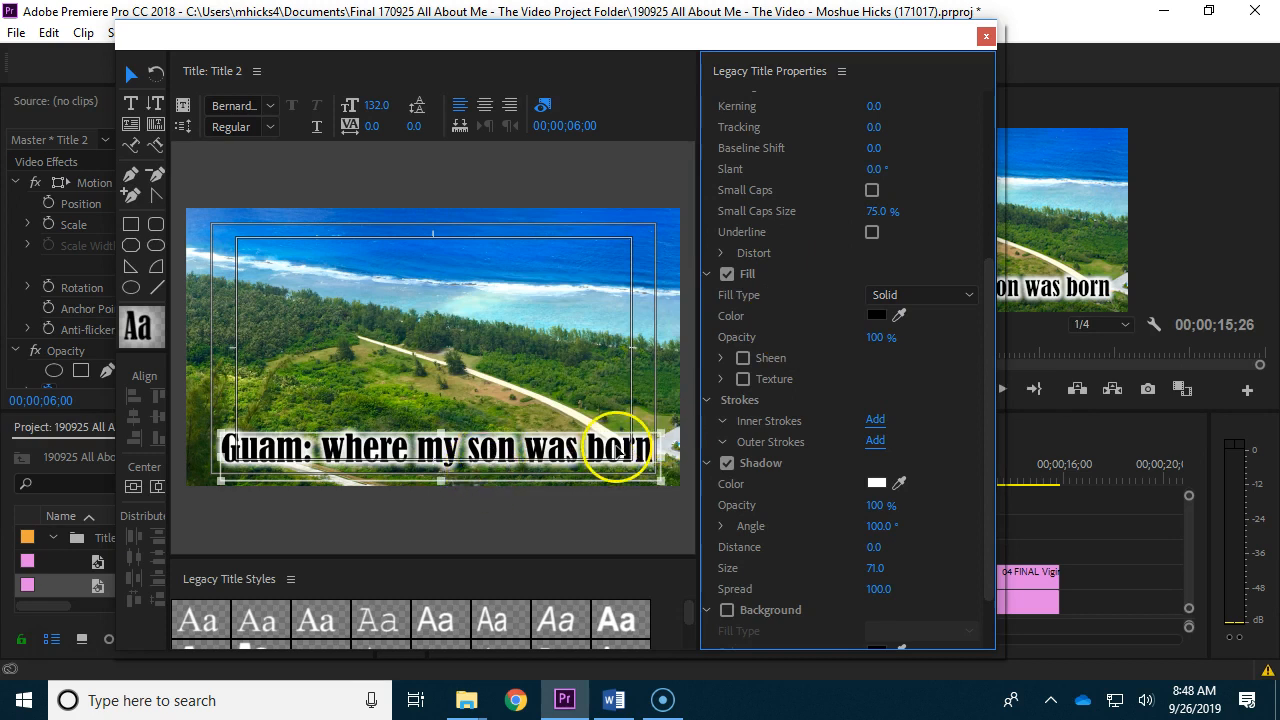
{"action": "left_click", "coordinate": [986, 36]}
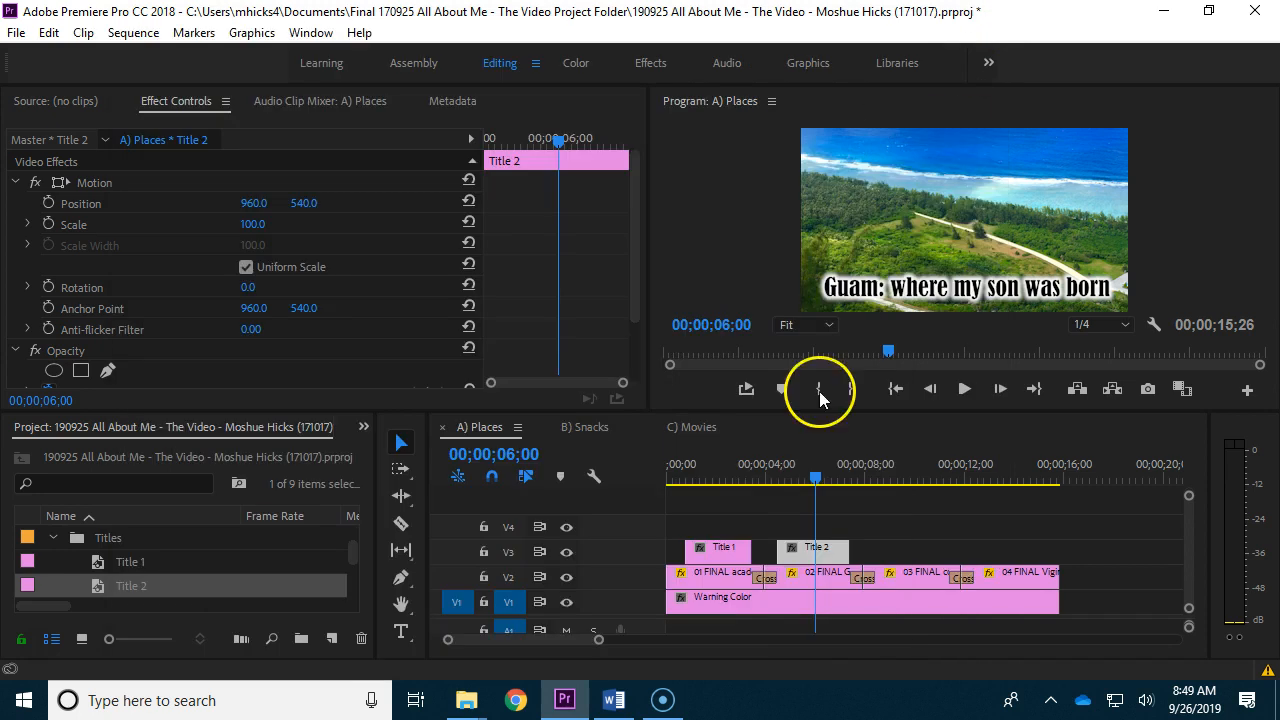
Reopen Title 2, turn the Guam caption's shadow off and back on to compare legibility, and close the title editor
{"action": "double_click", "coordinate": [812, 556]}
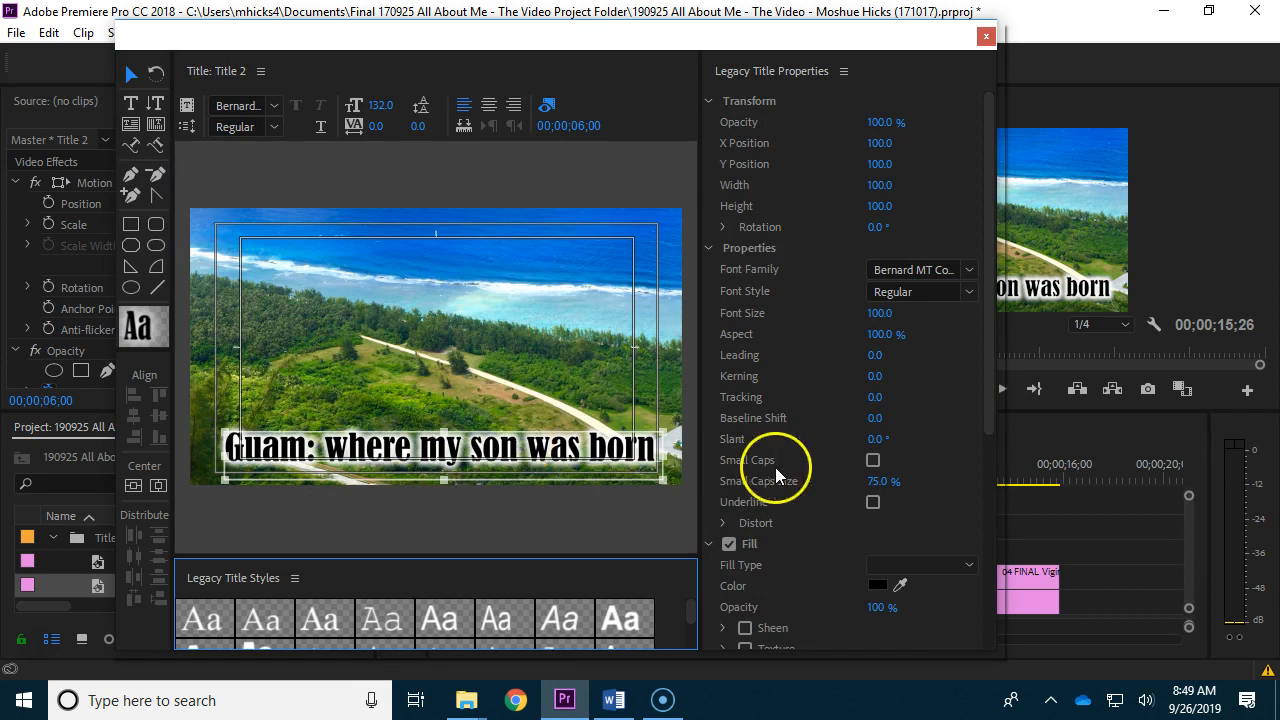
{"action": "scroll", "coordinate": [862, 555], "scroll_direction": "down", "scroll_amount": 5}
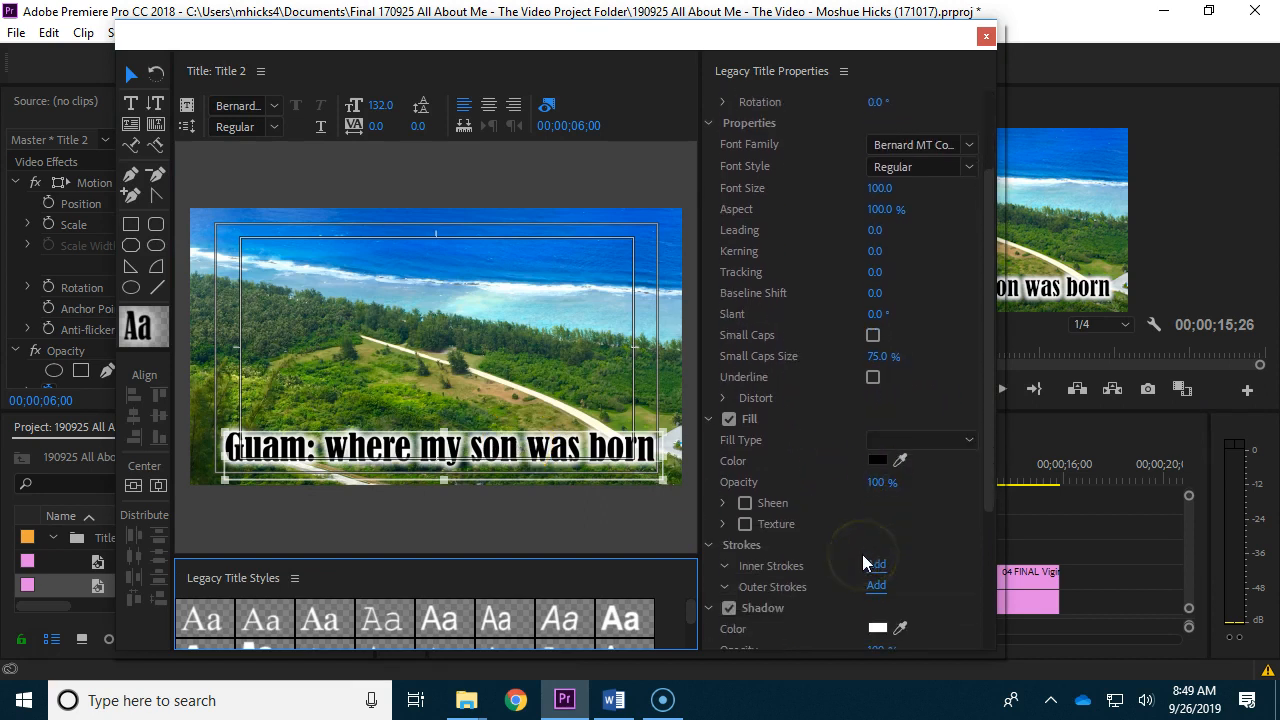
{"action": "left_click", "coordinate": [729, 578]}
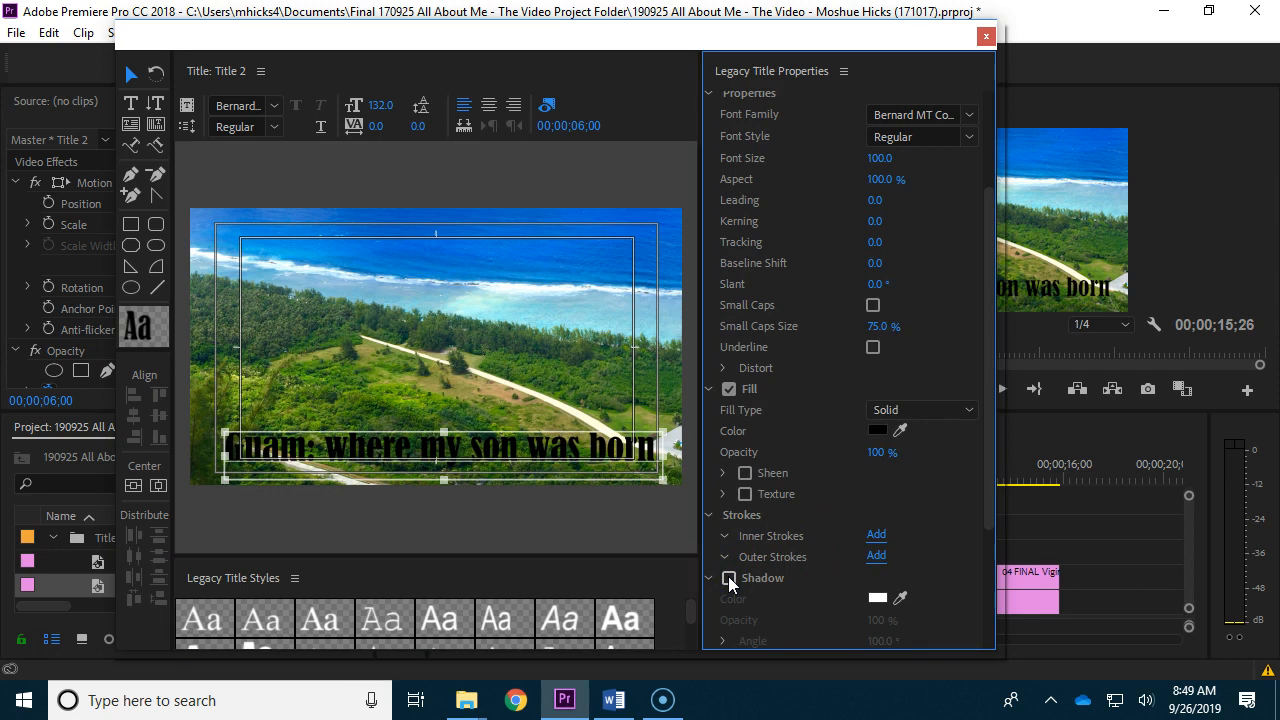
{"action": "left_click", "coordinate": [729, 578]}
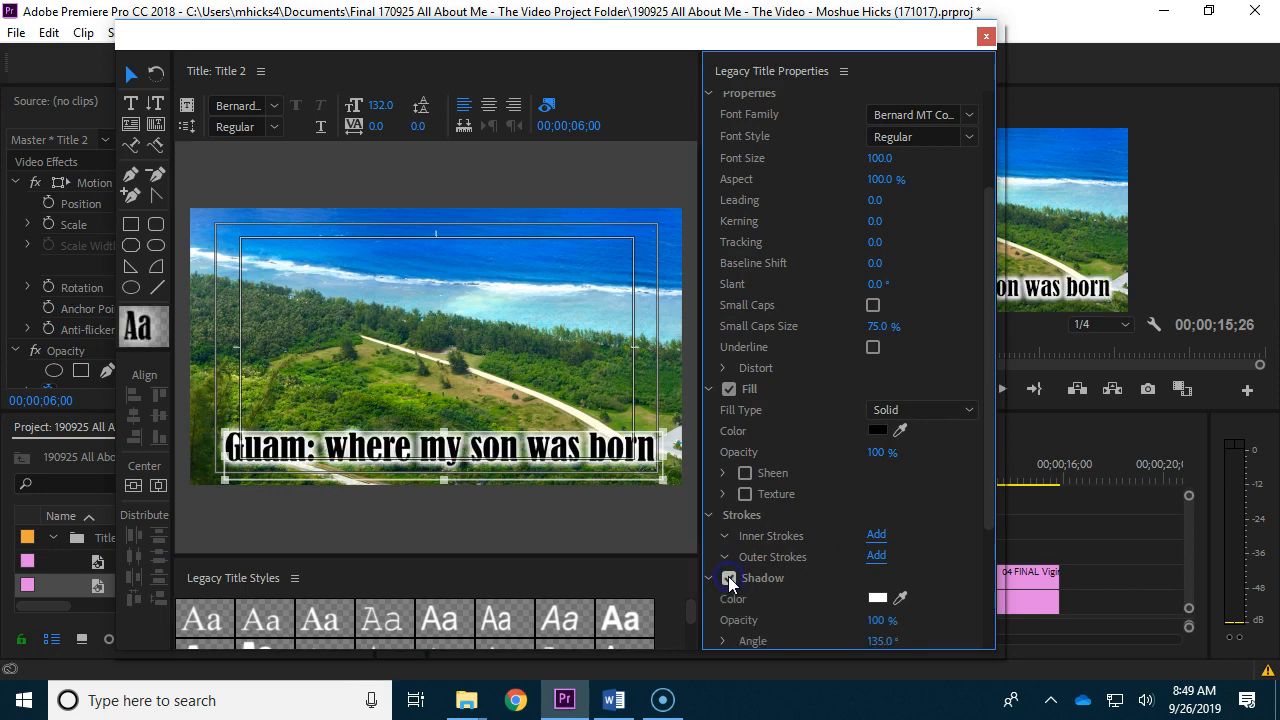
{"action": "left_click", "coordinate": [986, 36]}
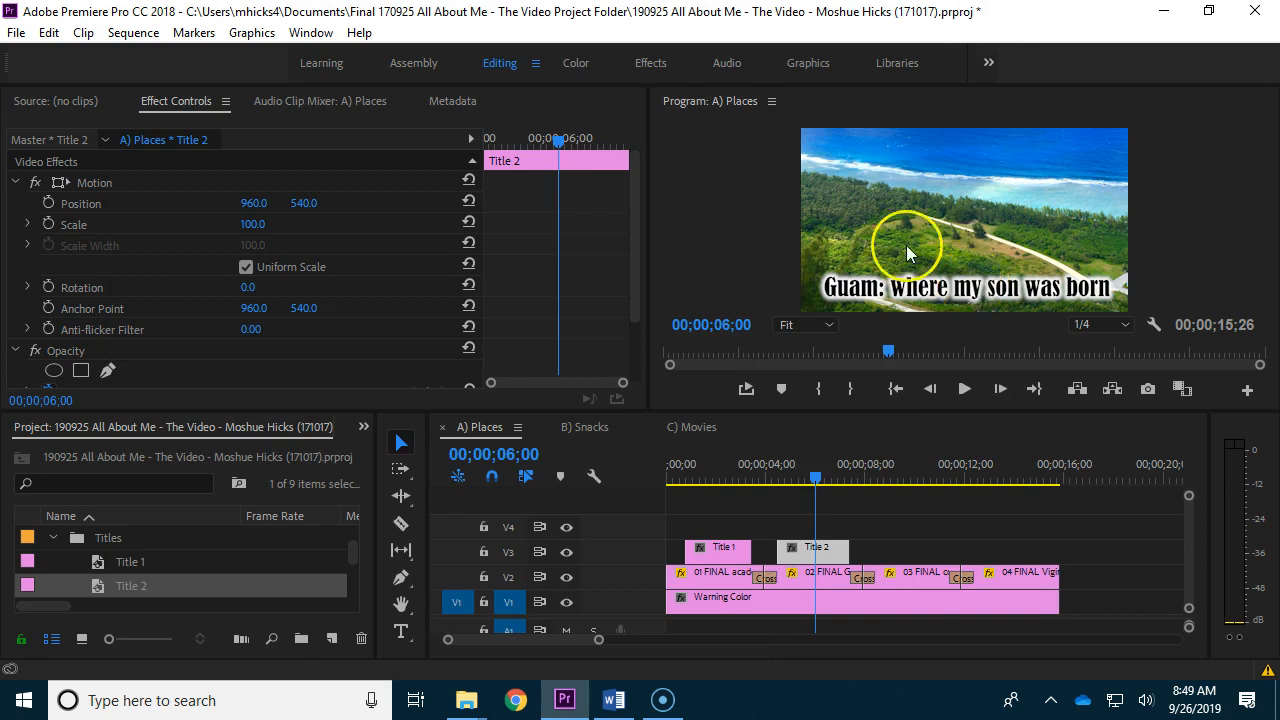
Move the playhead to 00;00;09;03, over the third place image in the A) Places sequence
{"action": "left_click_drag", "start_coordinate": [815, 477], "coordinate": [892, 480]}
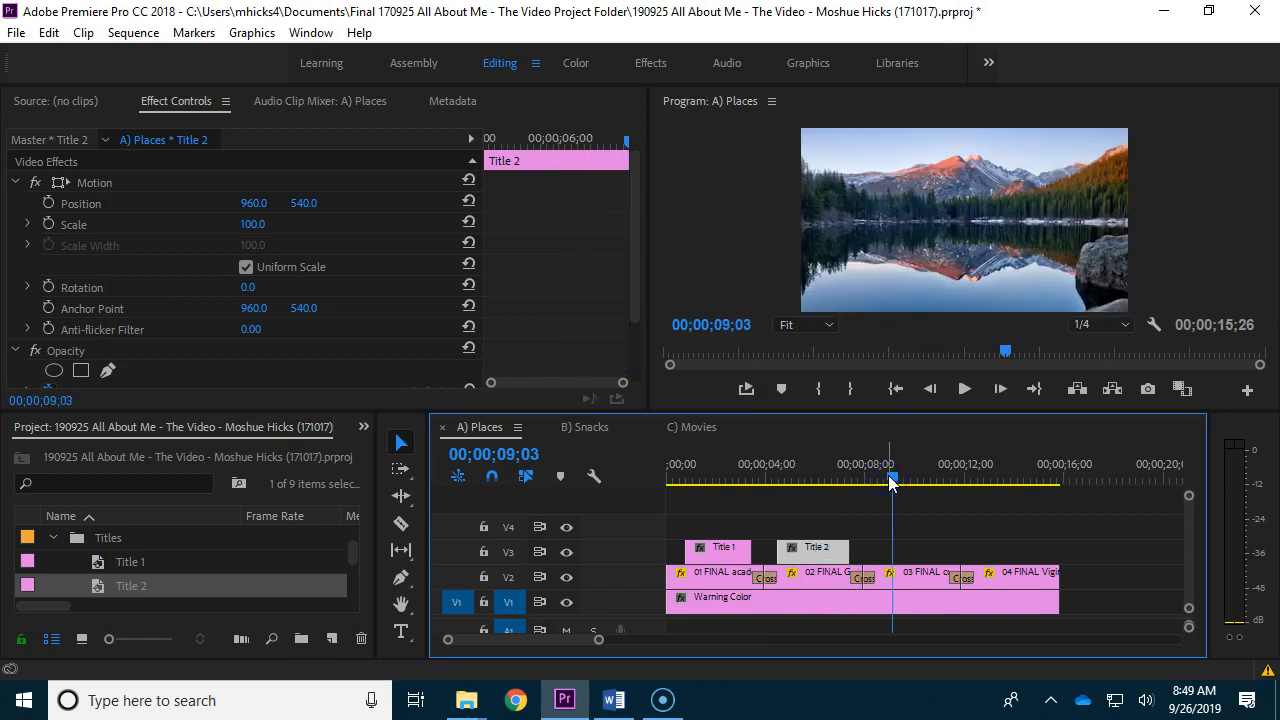